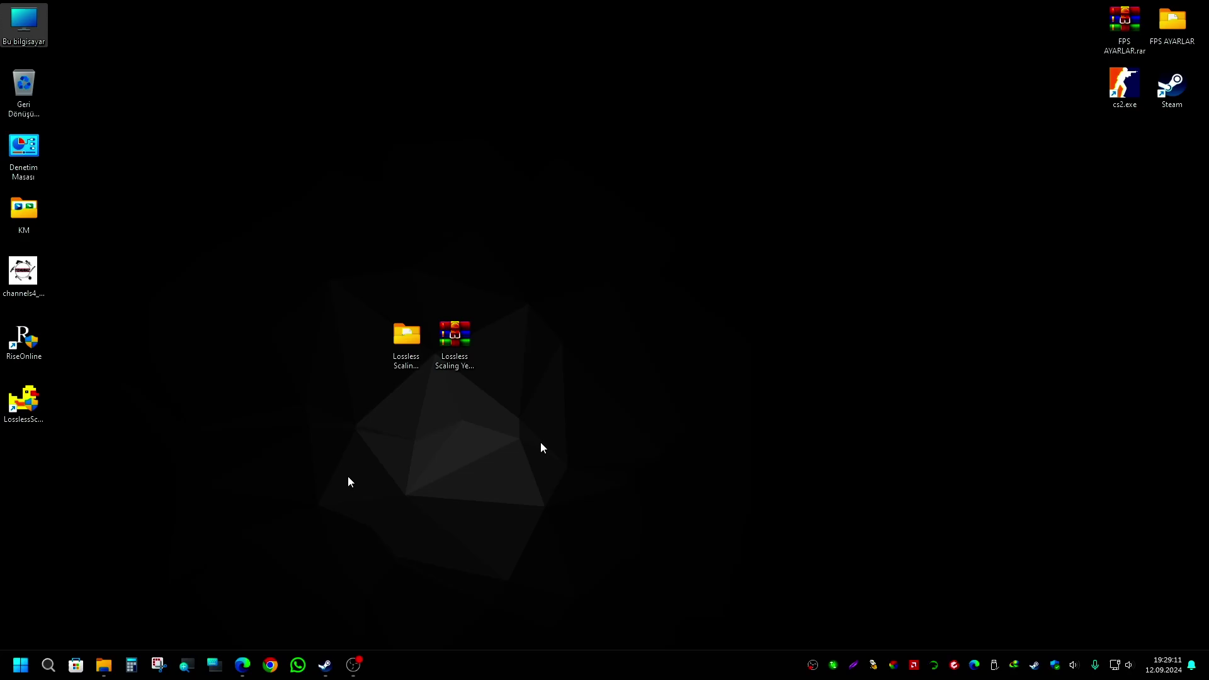
Open Windows Settings, search 'grafik', and reach the Default graphics settings page
{"action": "left_click", "coordinate": [21, 665]}
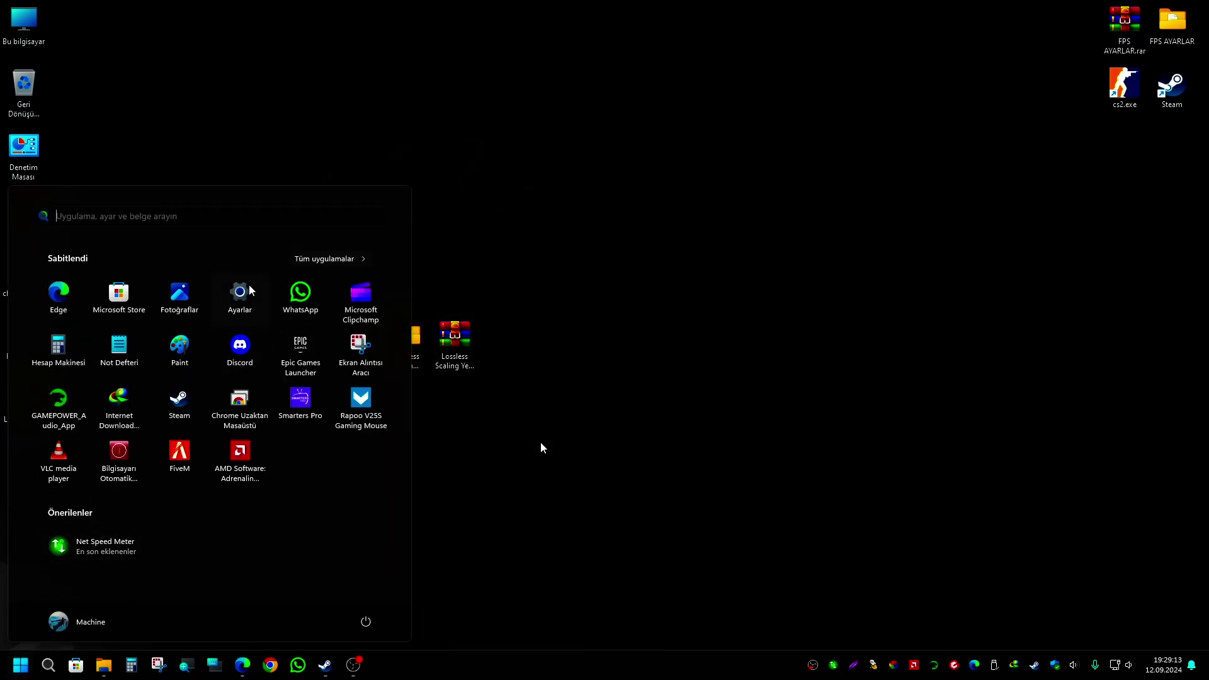
{"action": "left_click", "coordinate": [240, 294]}
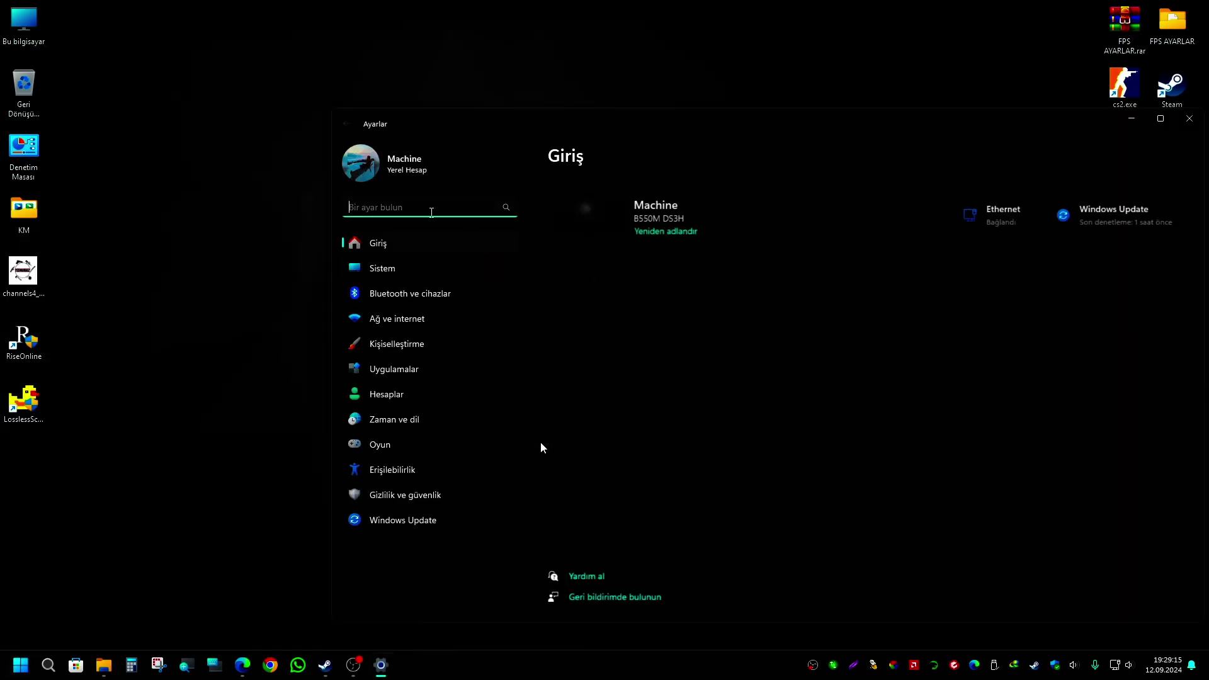
{"action": "type", "text": "grafik"}
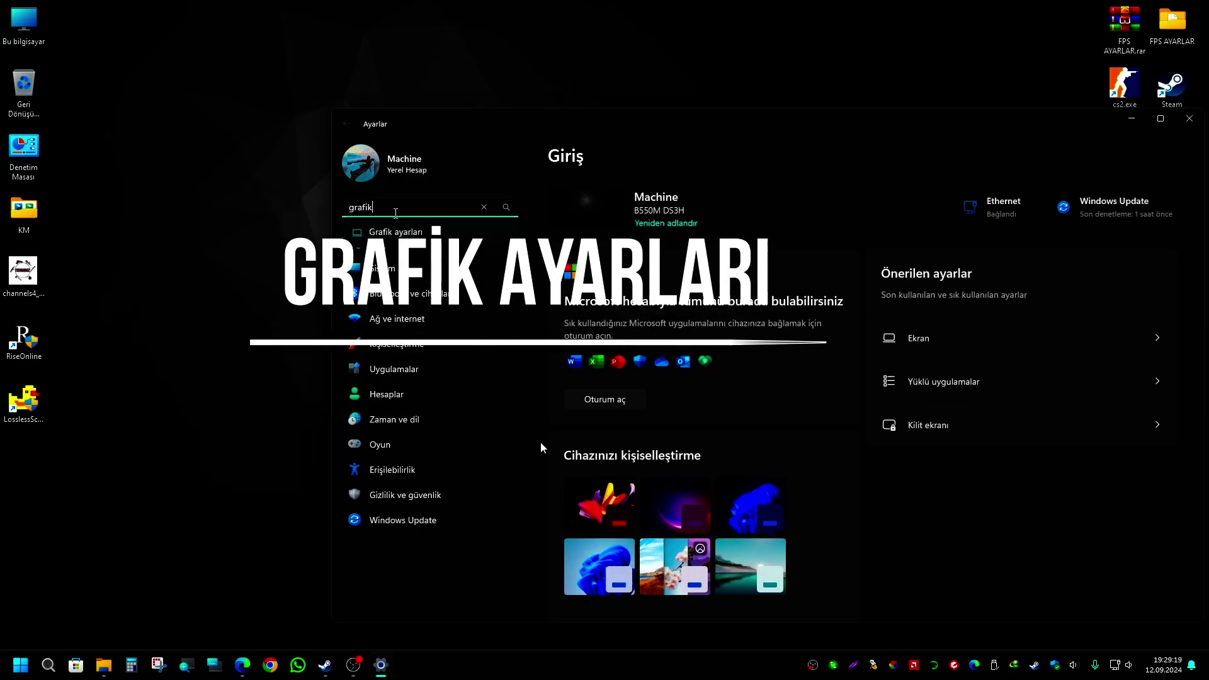
{"action": "key", "text": "Return"}
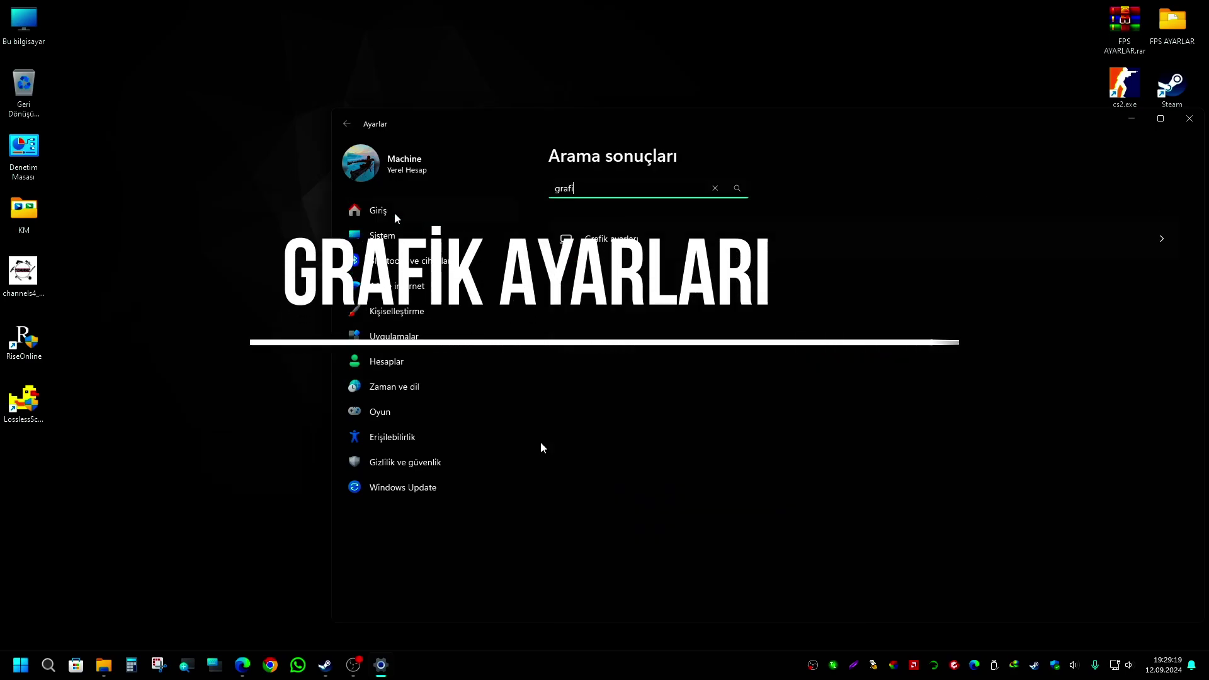
{"action": "left_click", "coordinate": [697, 312]}
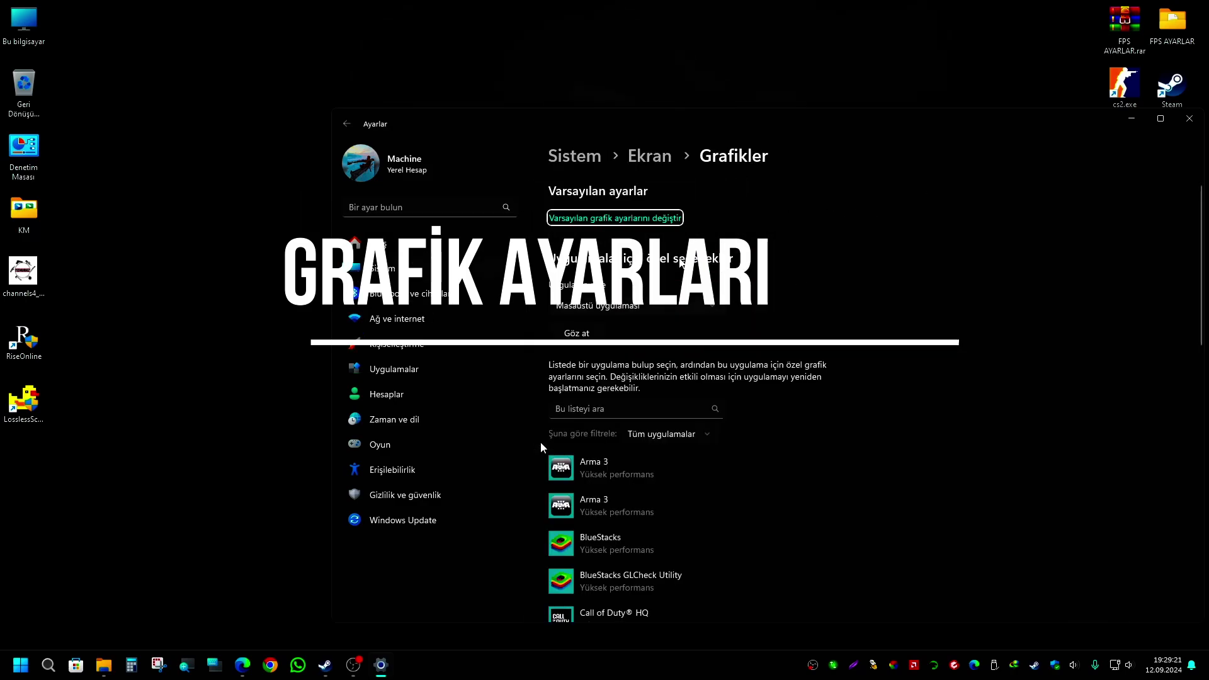
{"action": "double_click", "coordinate": [749, 131]}
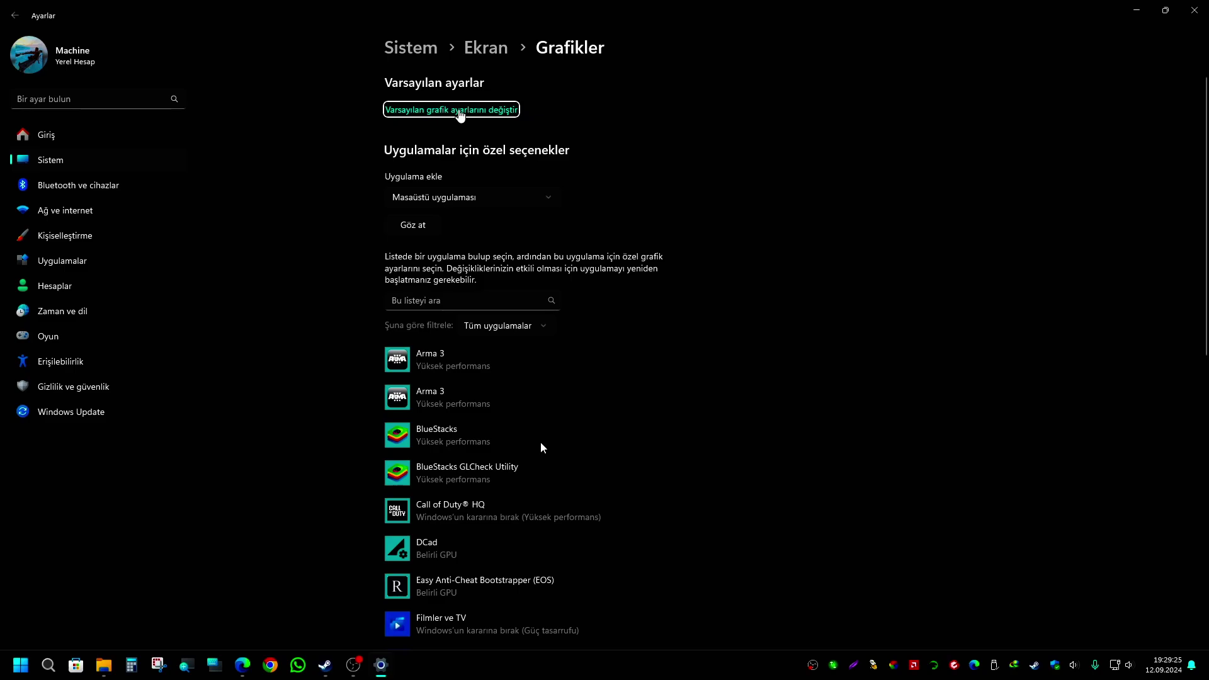
{"action": "left_click", "coordinate": [460, 110]}
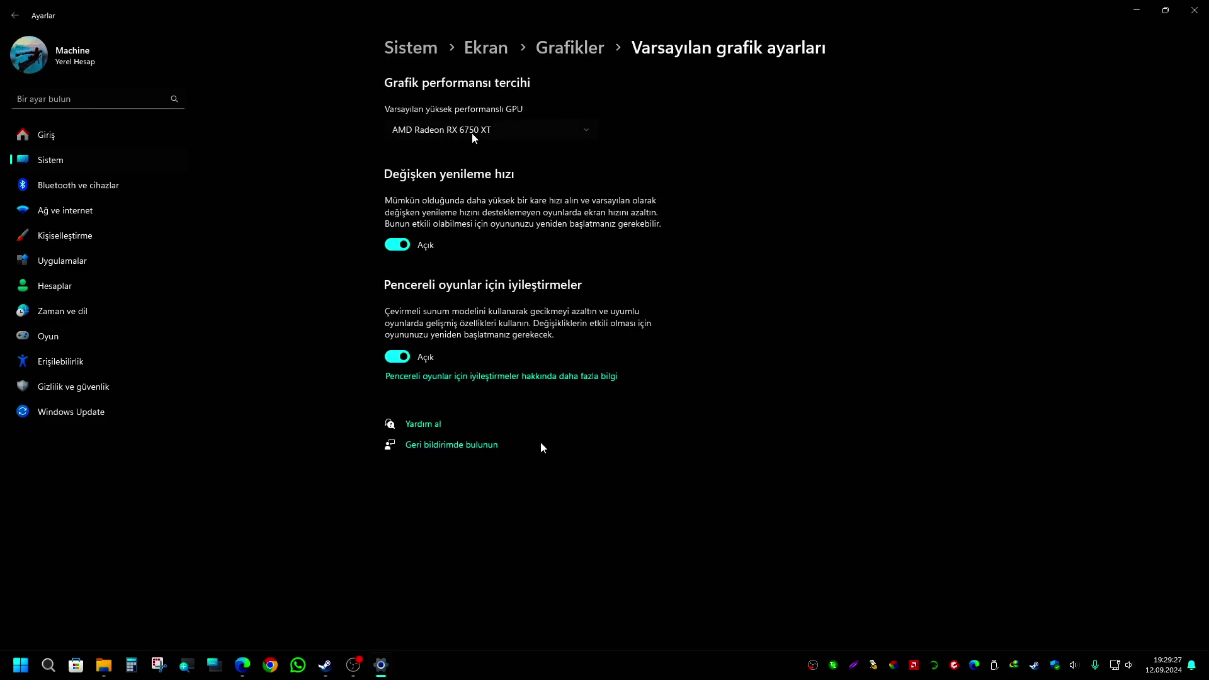
Keep AMD Radeon RX 6750 XT as default GPU, with variable refresh rate and windowed-game optimizations on
{"action": "left_click", "coordinate": [397, 359]}
{"action": "left_click", "coordinate": [398, 245]}
{"action": "left_click", "coordinate": [399, 245]}
{"action": "left_click", "coordinate": [400, 360]}
{"action": "left_click", "coordinate": [446, 130]}
{"action": "left_click", "coordinate": [459, 131]}
{"action": "left_click", "coordinate": [523, 126]}
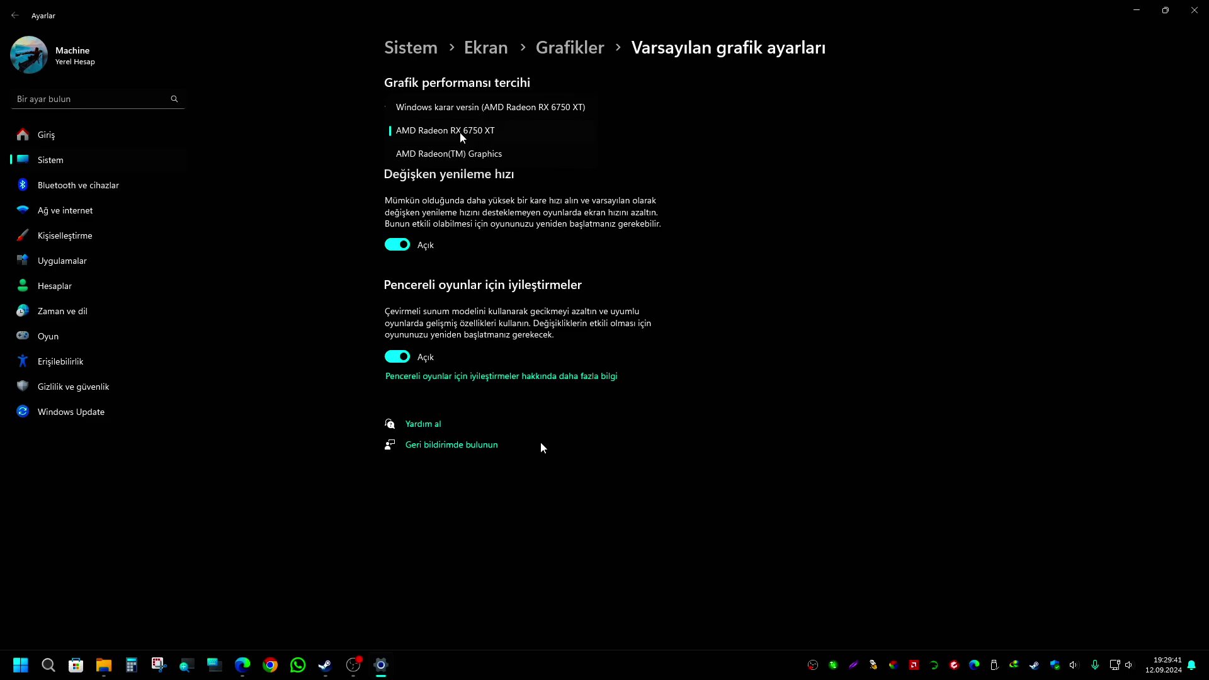
{"action": "left_click", "coordinate": [460, 134]}
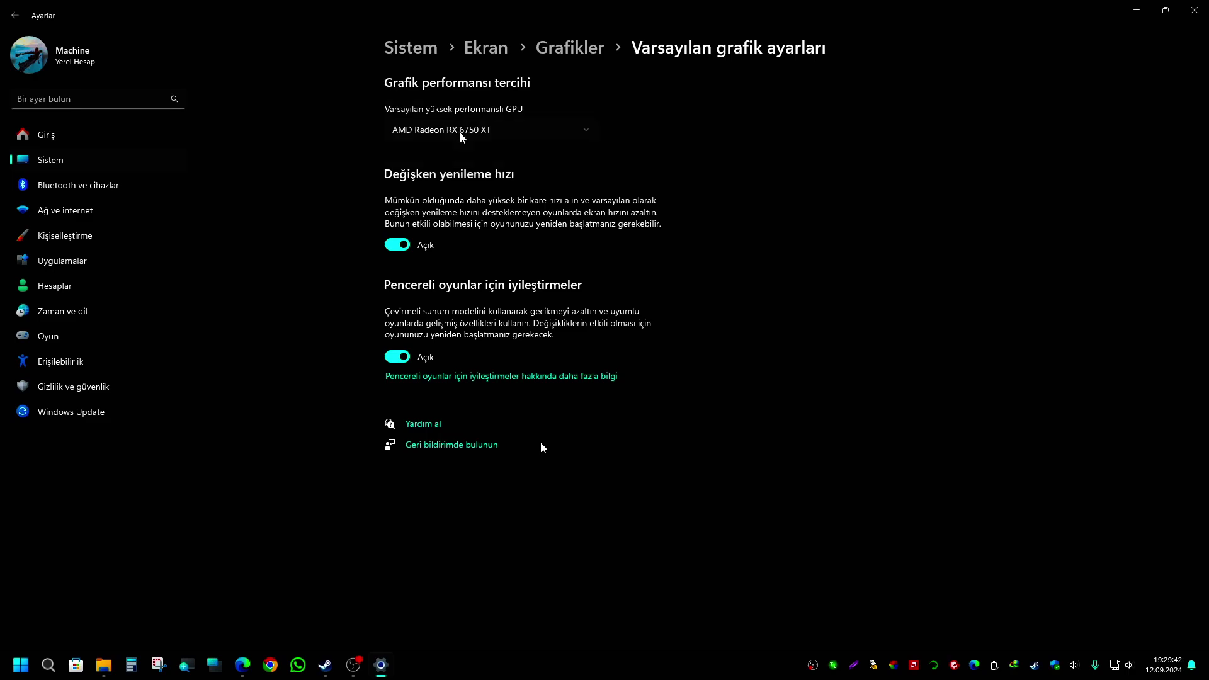
Close Settings, then select and clear the Lossless Scaling icons on the desktop
{"action": "left_click", "coordinate": [1205, 14]}
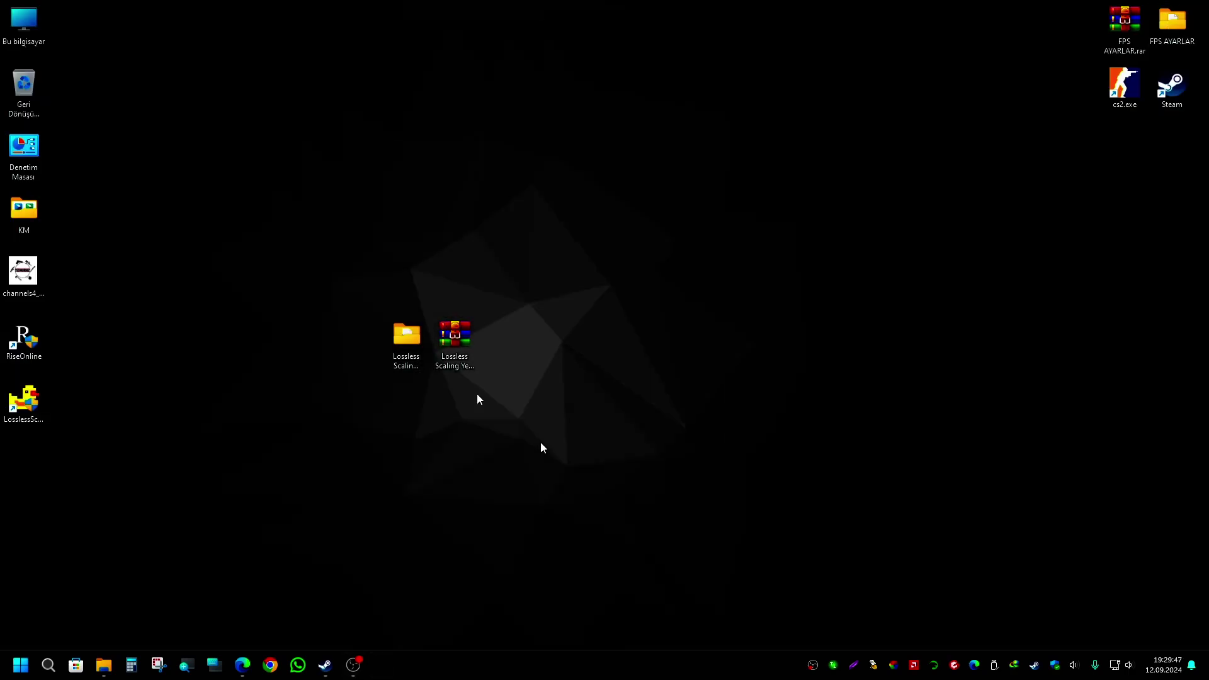
{"action": "left_click_drag", "start_coordinate": [293, 463], "coordinate": [651, 358]}
{"action": "left_click", "coordinate": [650, 357]}
{"action": "left_click", "coordinate": [410, 341]}
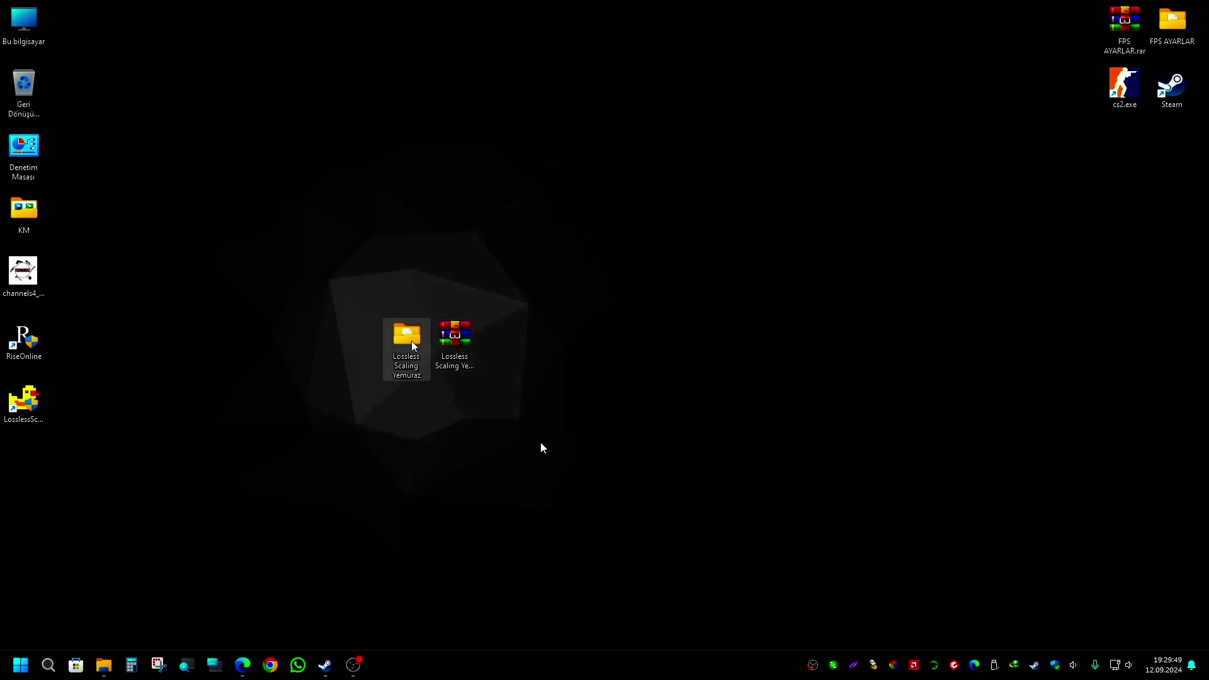
{"action": "left_click", "coordinate": [630, 355]}
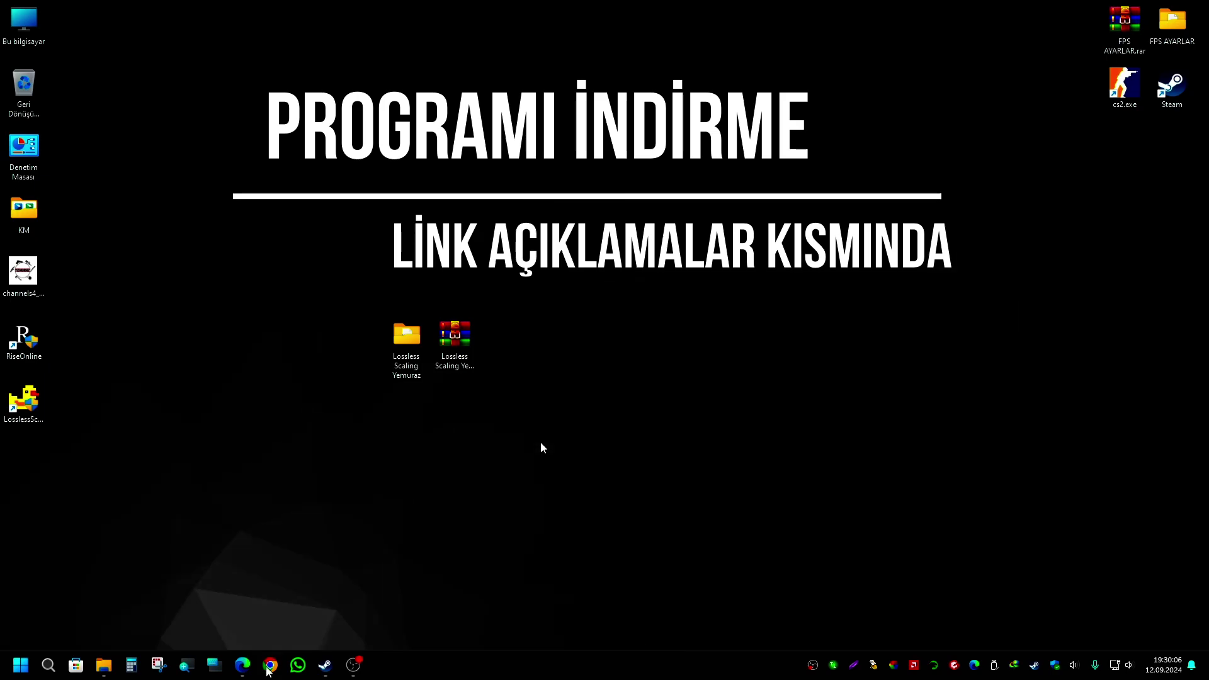
Bring Edge forward and pass the ouo.io short link with I'M A HUMAN and GET LINK
{"action": "mouse_move", "coordinate": [240, 668]}
{"action": "left_click", "coordinate": [289, 606]}
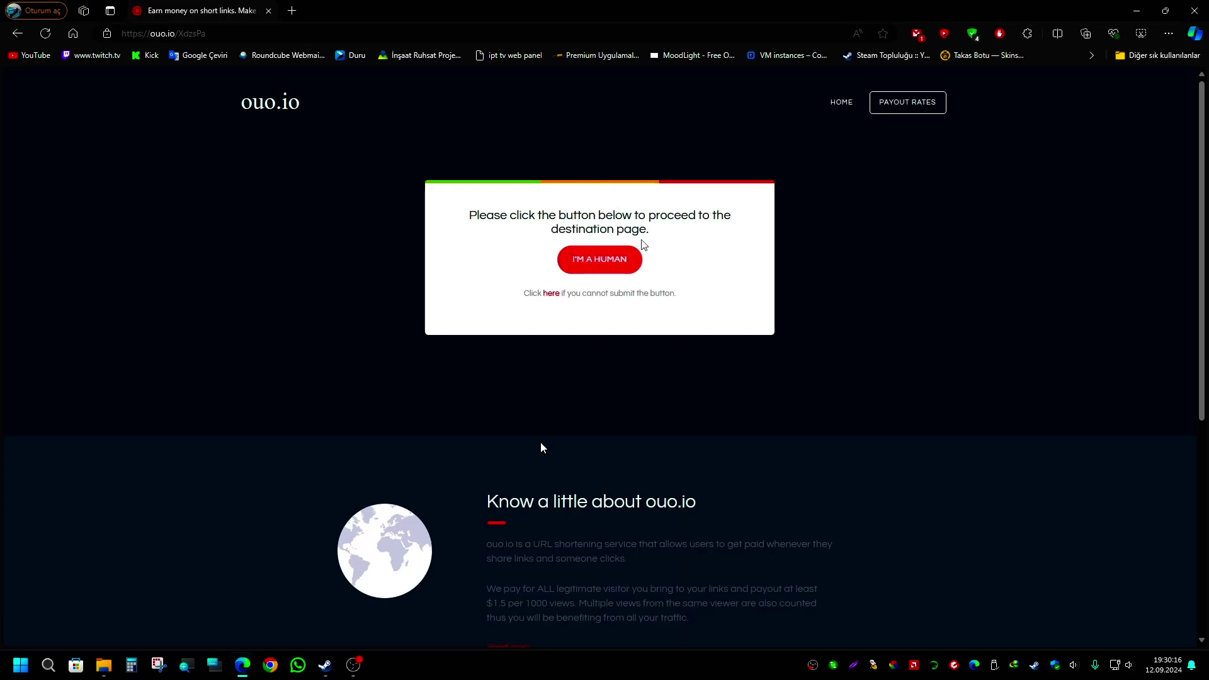
{"action": "left_click", "coordinate": [582, 264]}
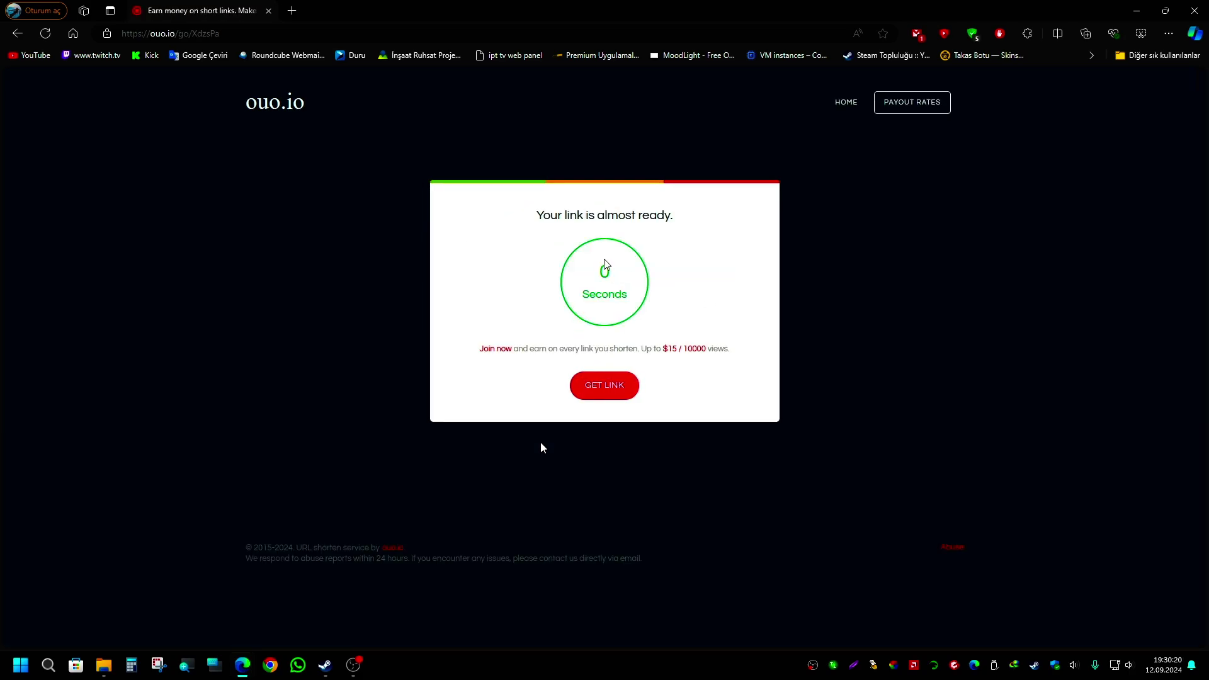
{"action": "left_click", "coordinate": [615, 384]}
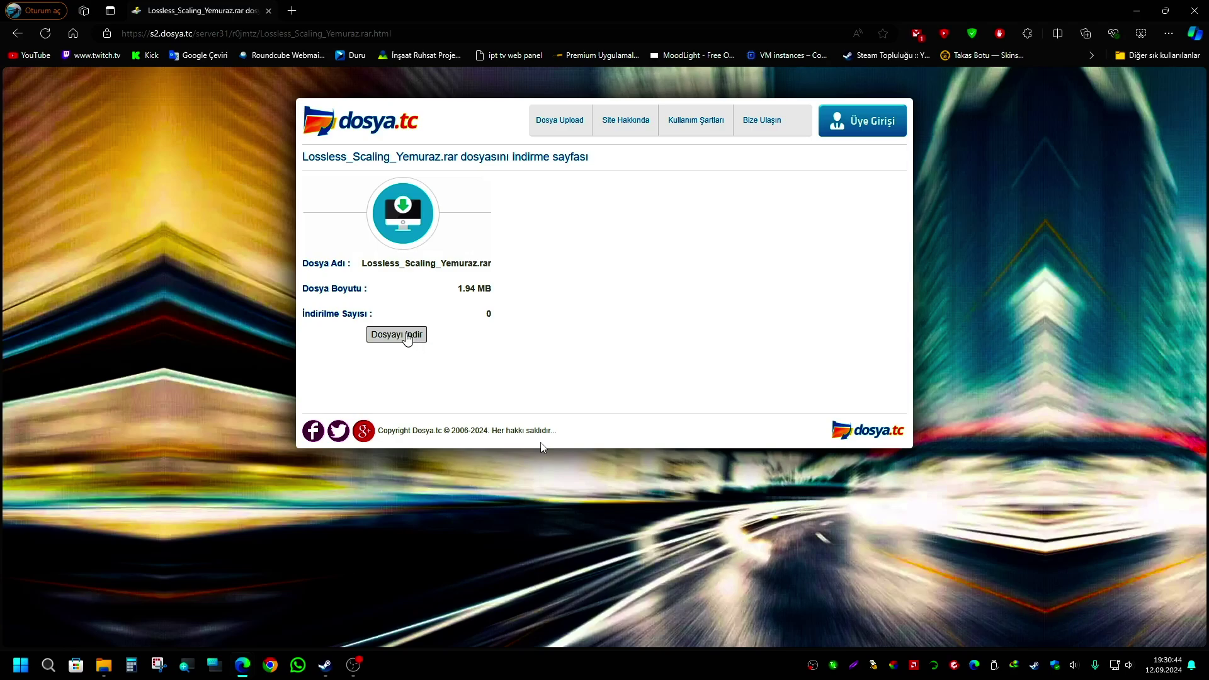
Download Lossless_Scaling_Yemuraz.rar from dosya.tc and minimize Edge
{"action": "left_click", "coordinate": [403, 334]}
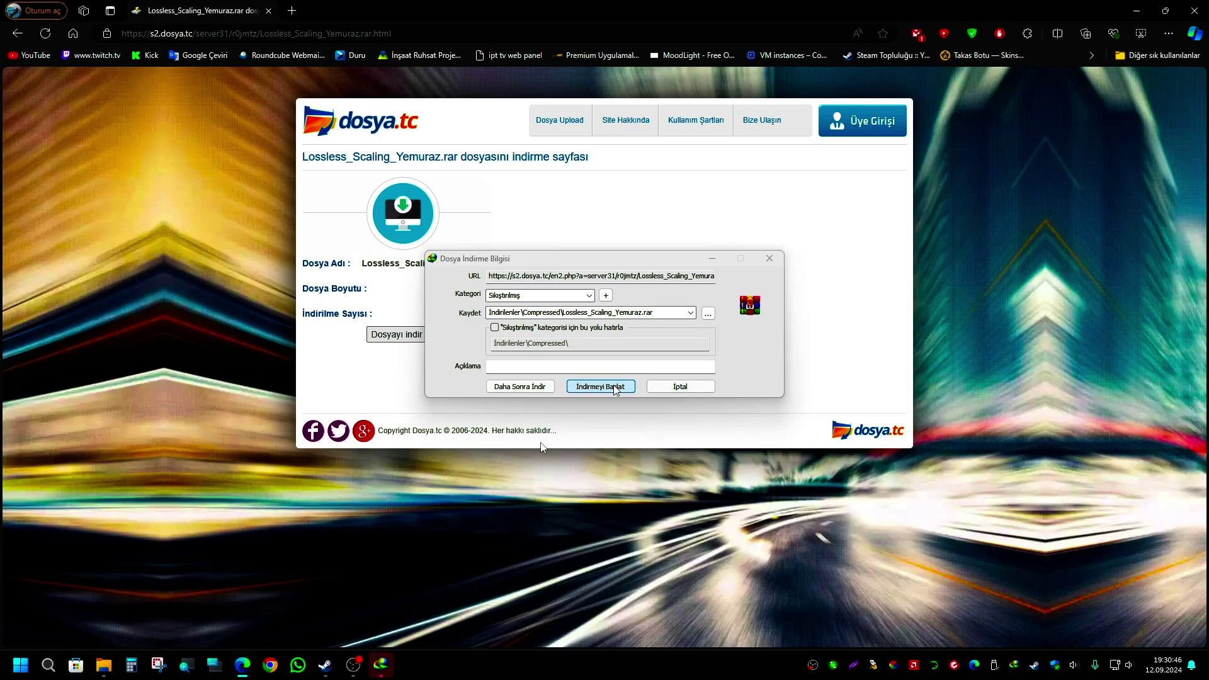
{"action": "left_click", "coordinate": [601, 386]}
{"action": "left_click", "coordinate": [1139, 9]}
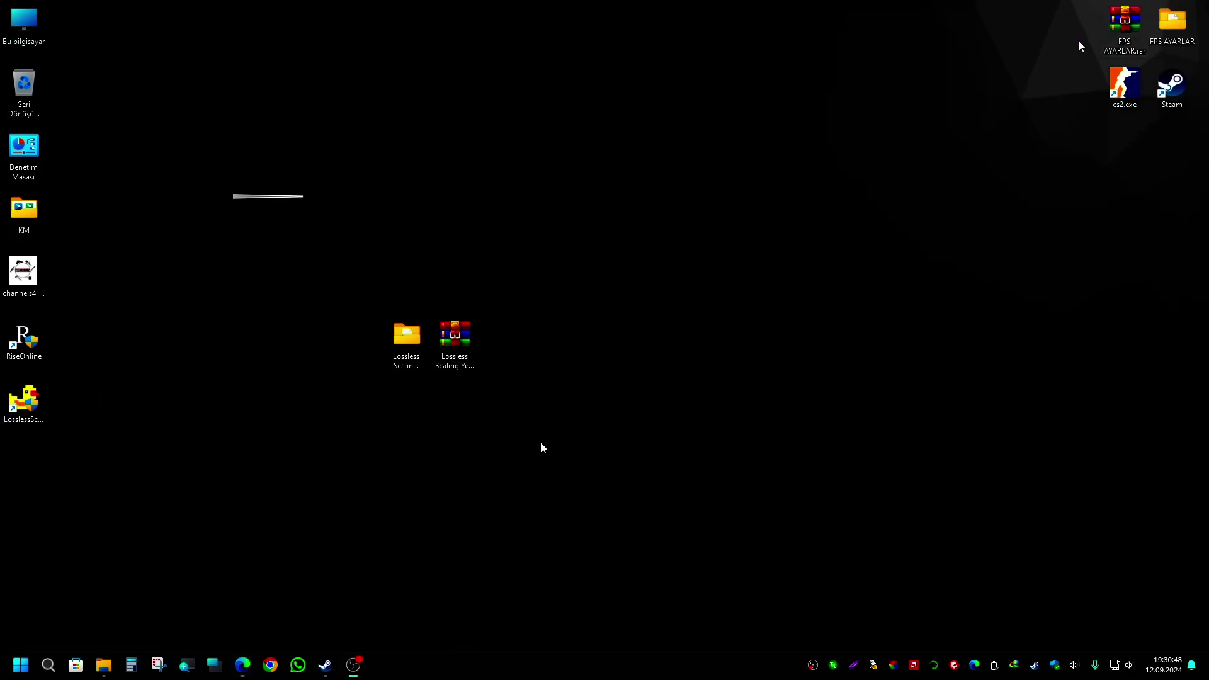
Open the Lossless Scaling Yemuraz folder maximized and import 'Lossless Scaling - Registry Fix.reg', confirming with Evet and Tamam
{"action": "double_click", "coordinate": [417, 340]}
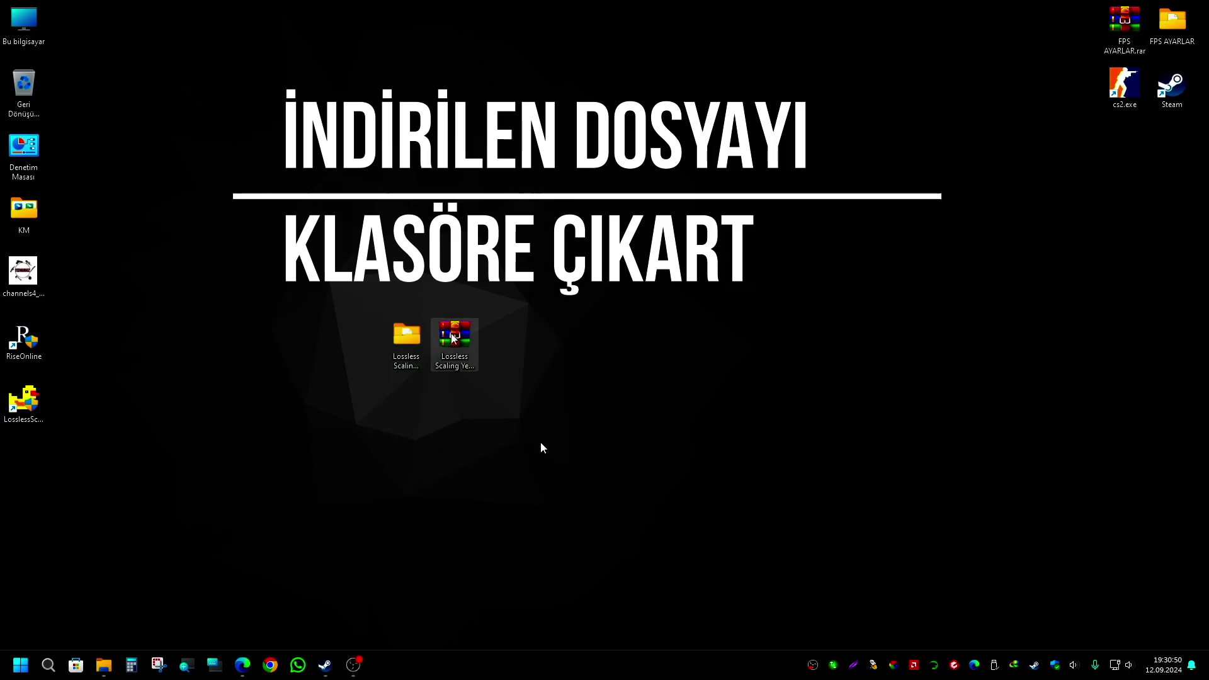
{"action": "double_click", "coordinate": [494, 172]}
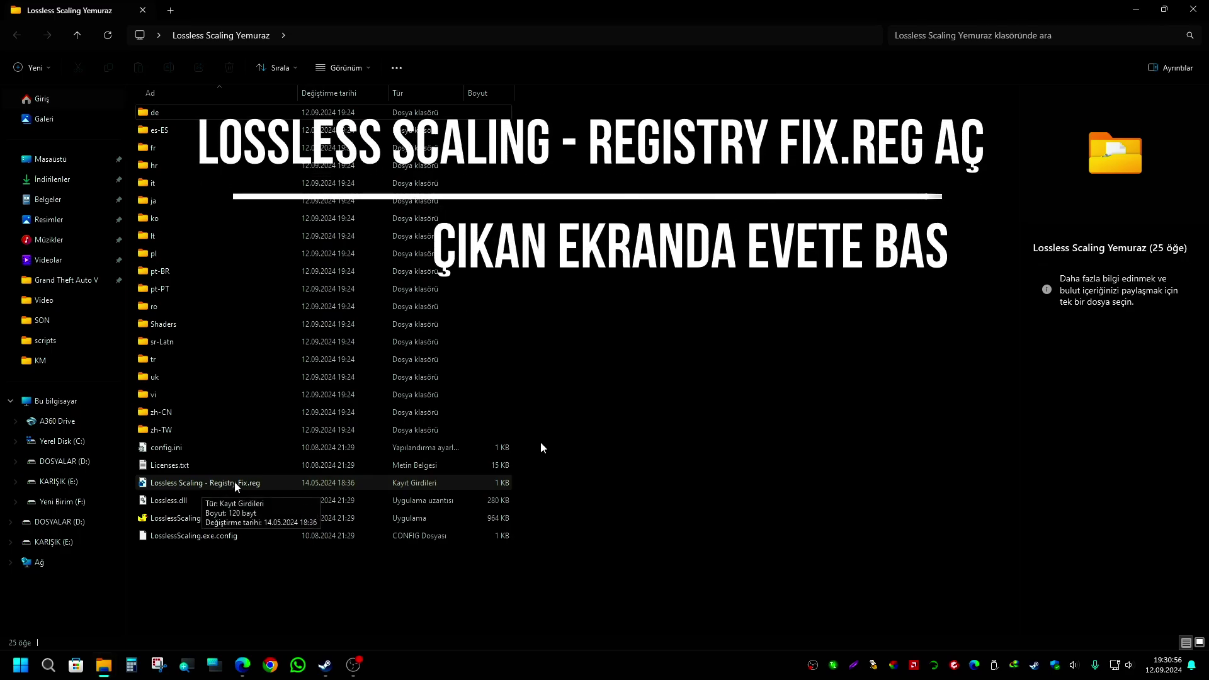
{"action": "left_click", "coordinate": [262, 485]}
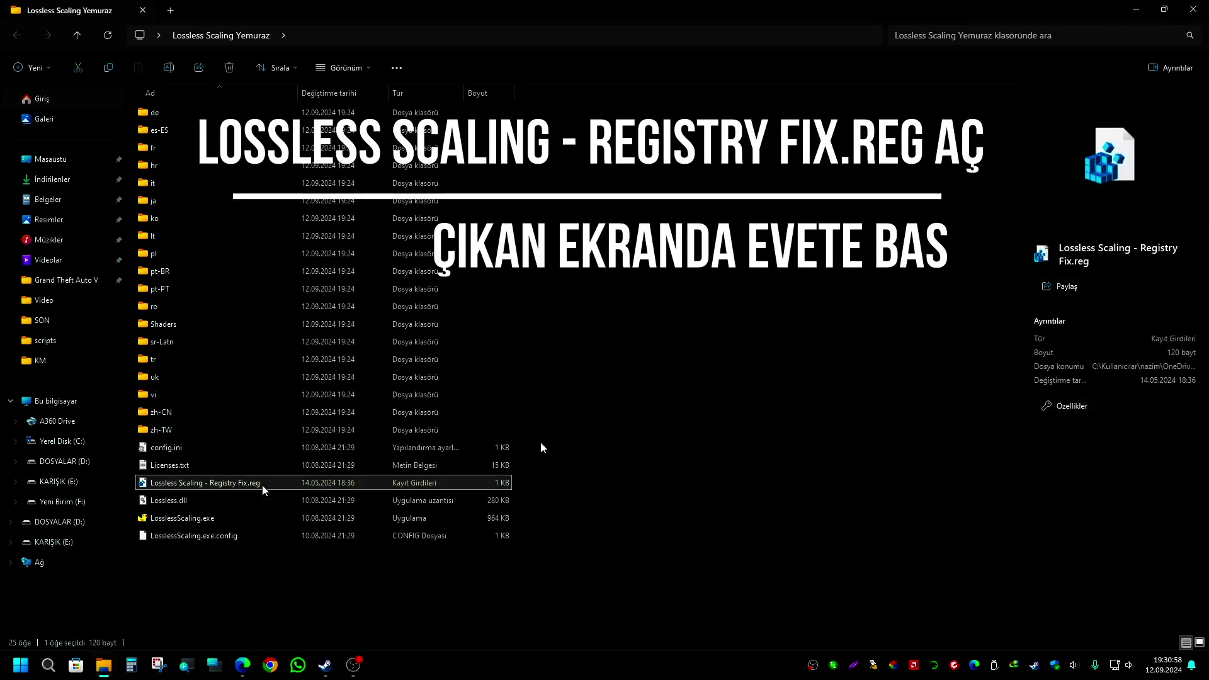
{"action": "right_click", "coordinate": [252, 481]}
{"action": "left_click", "coordinate": [307, 248]}
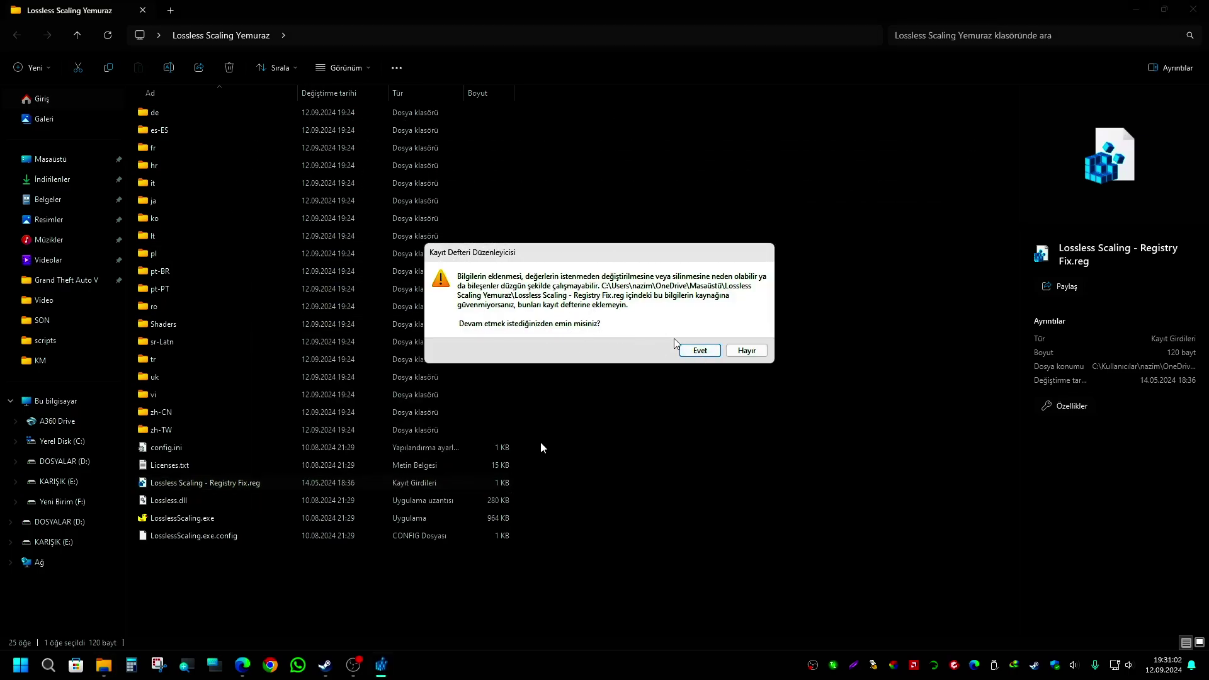
{"action": "left_click", "coordinate": [699, 351]}
{"action": "left_click", "coordinate": [745, 332]}
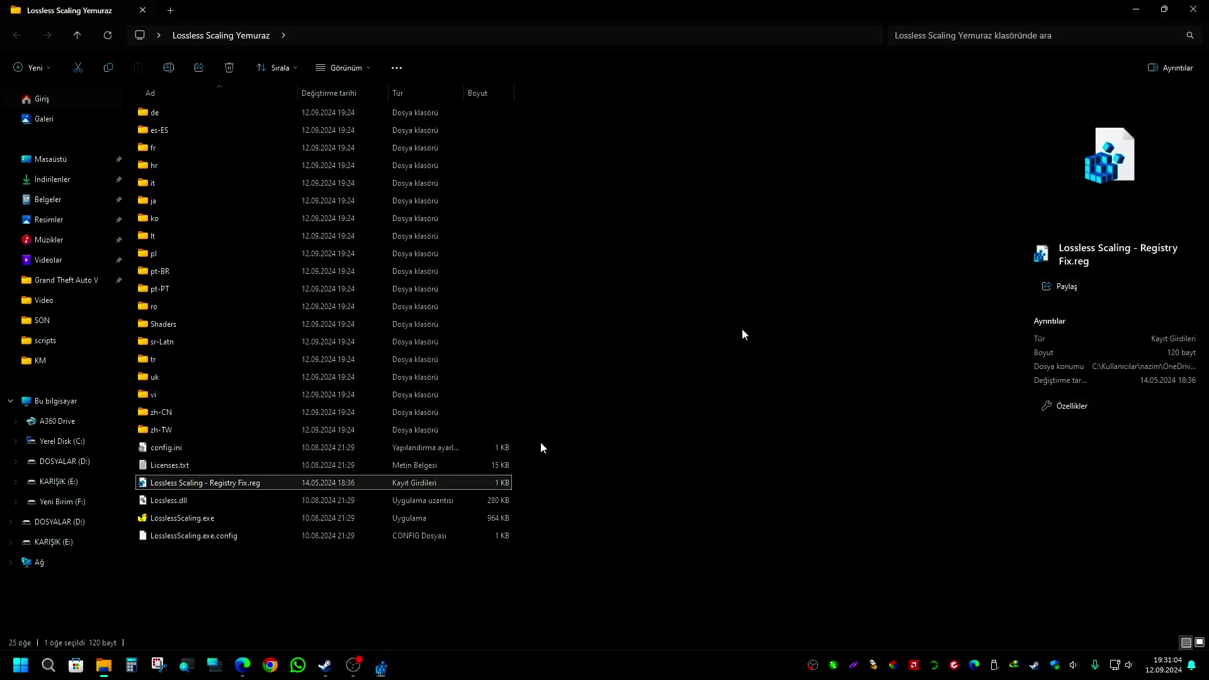
{"action": "left_click", "coordinate": [707, 365]}
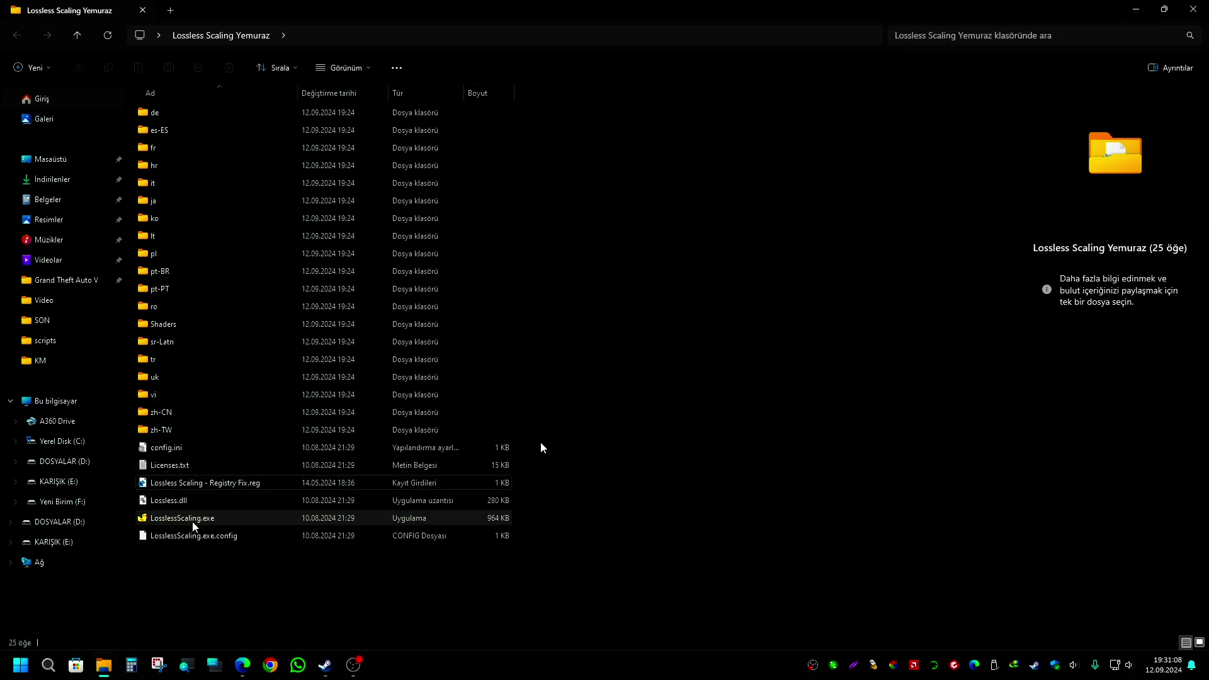
Check 'Bu programı yönetici olarak çalıştır' in LosslessScaling.exe's Uyumluluk properties, apply, and close
{"action": "left_click", "coordinate": [177, 518]}
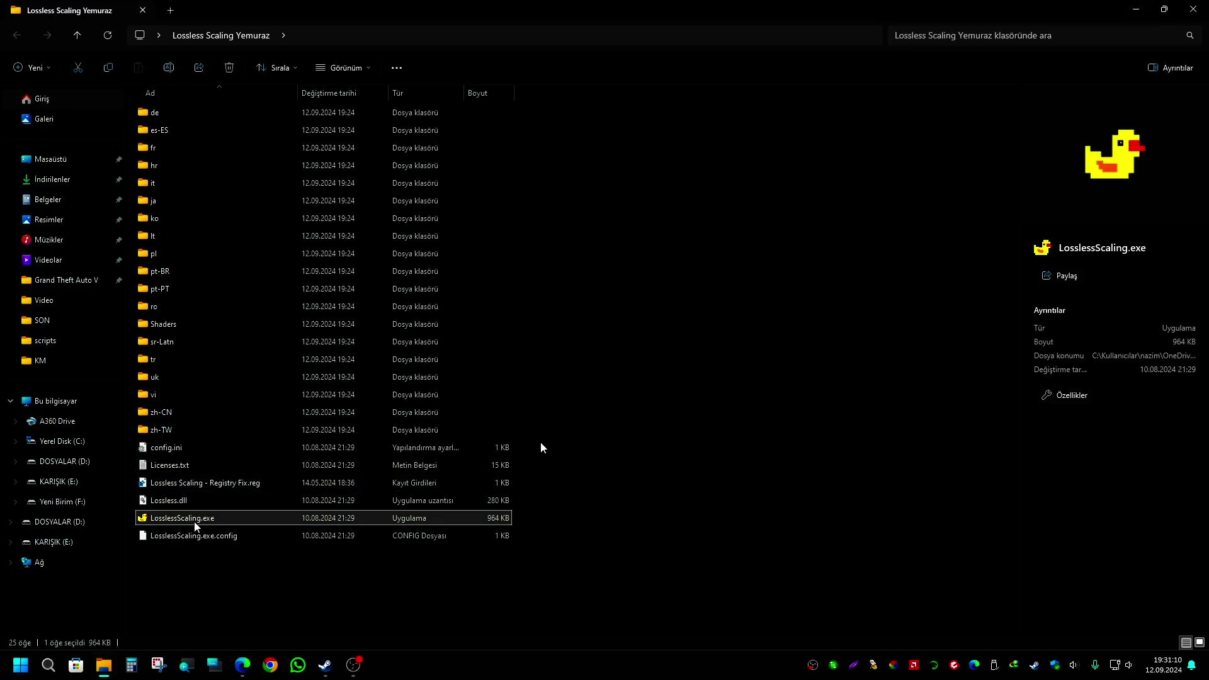
{"action": "right_click", "coordinate": [194, 521]}
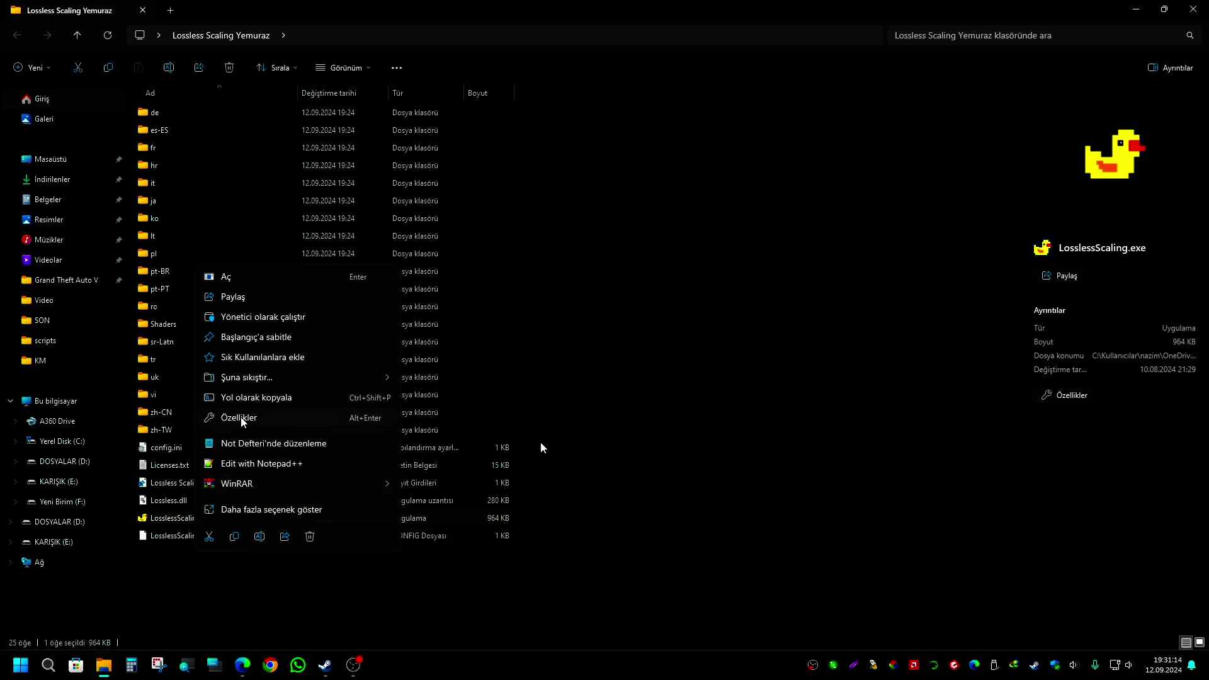
{"action": "left_click", "coordinate": [260, 512]}
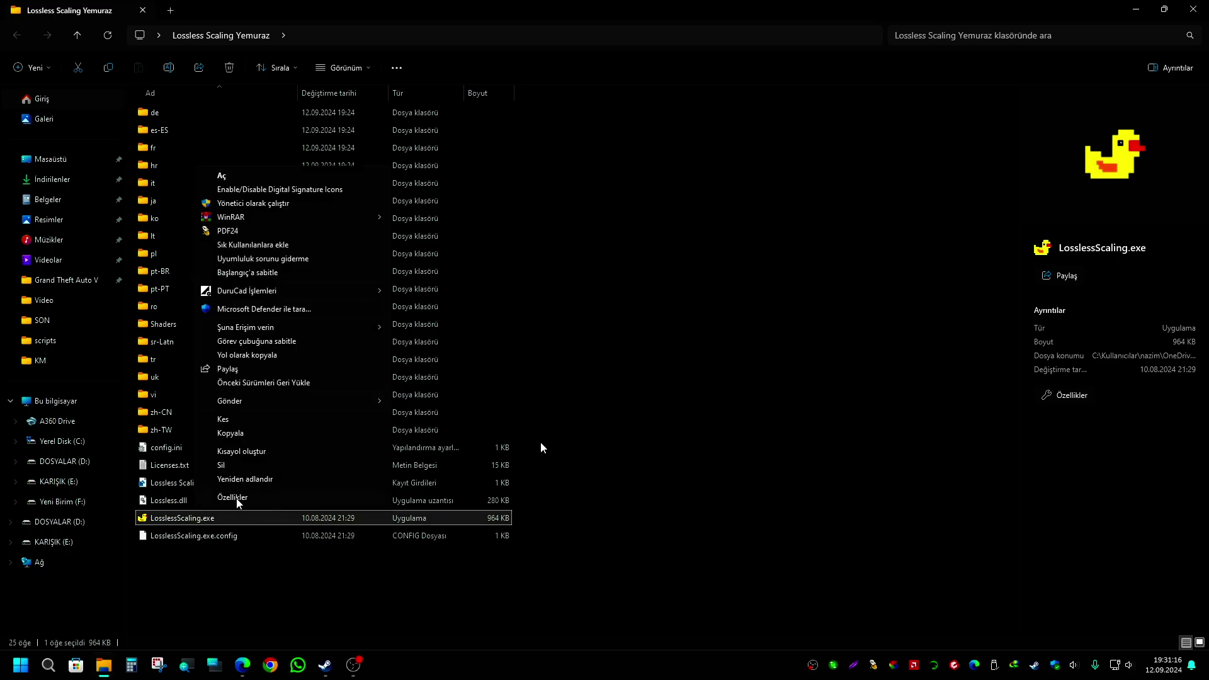
{"action": "left_click", "coordinate": [232, 497]}
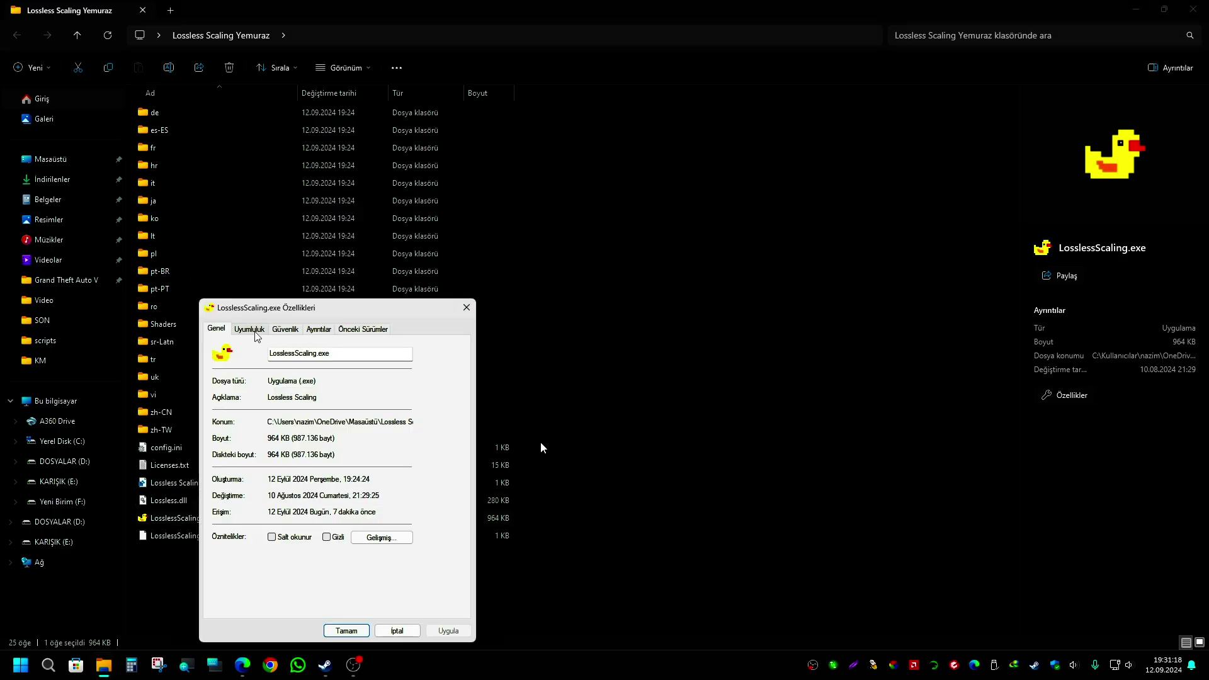
{"action": "left_click", "coordinate": [255, 332]}
{"action": "left_click_drag", "start_coordinate": [267, 312], "coordinate": [437, 244]}
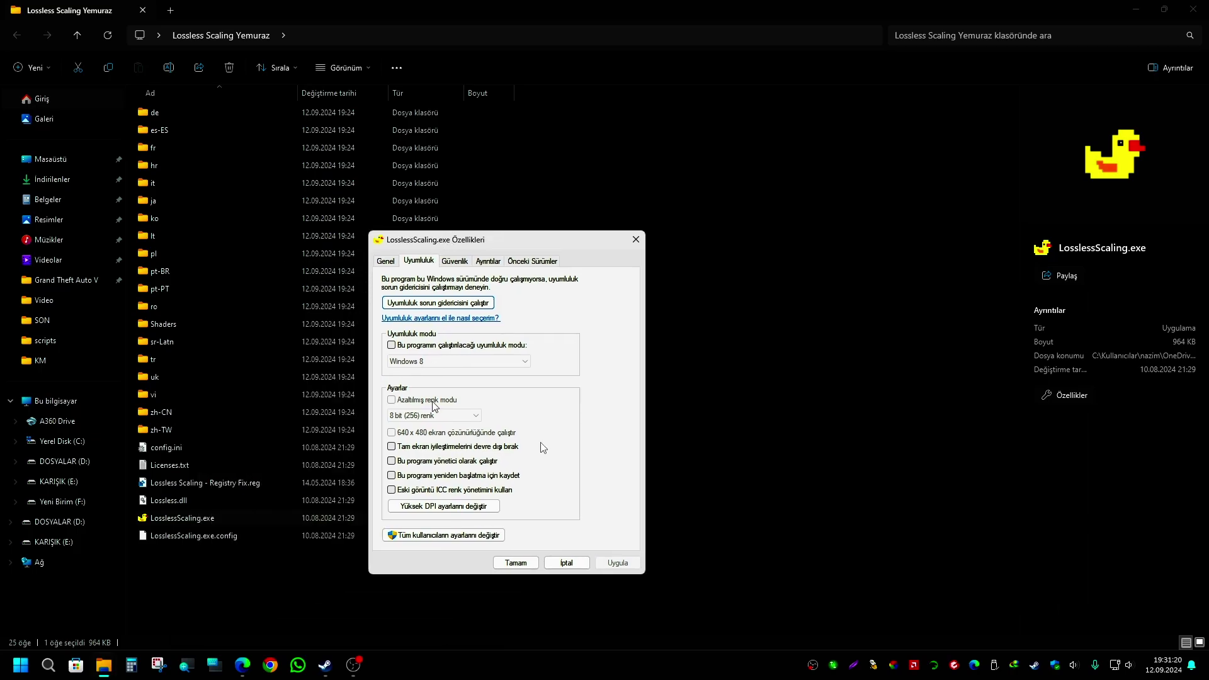
{"action": "left_click", "coordinate": [422, 462]}
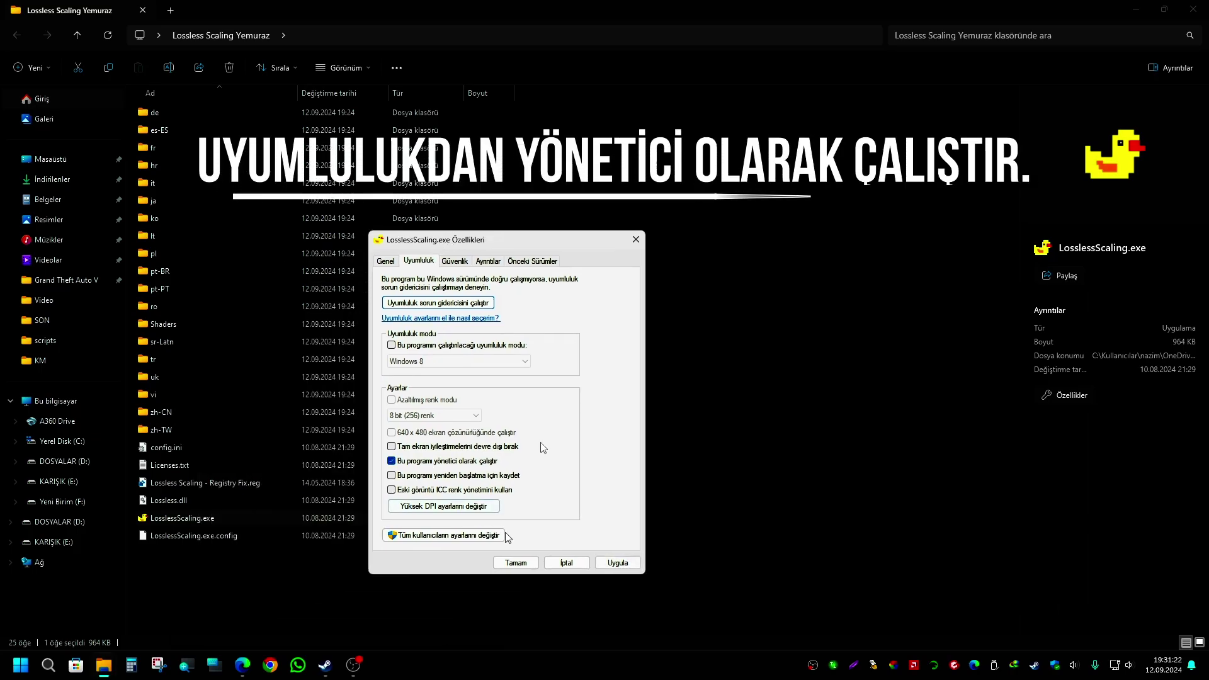
{"action": "left_click", "coordinate": [617, 562]}
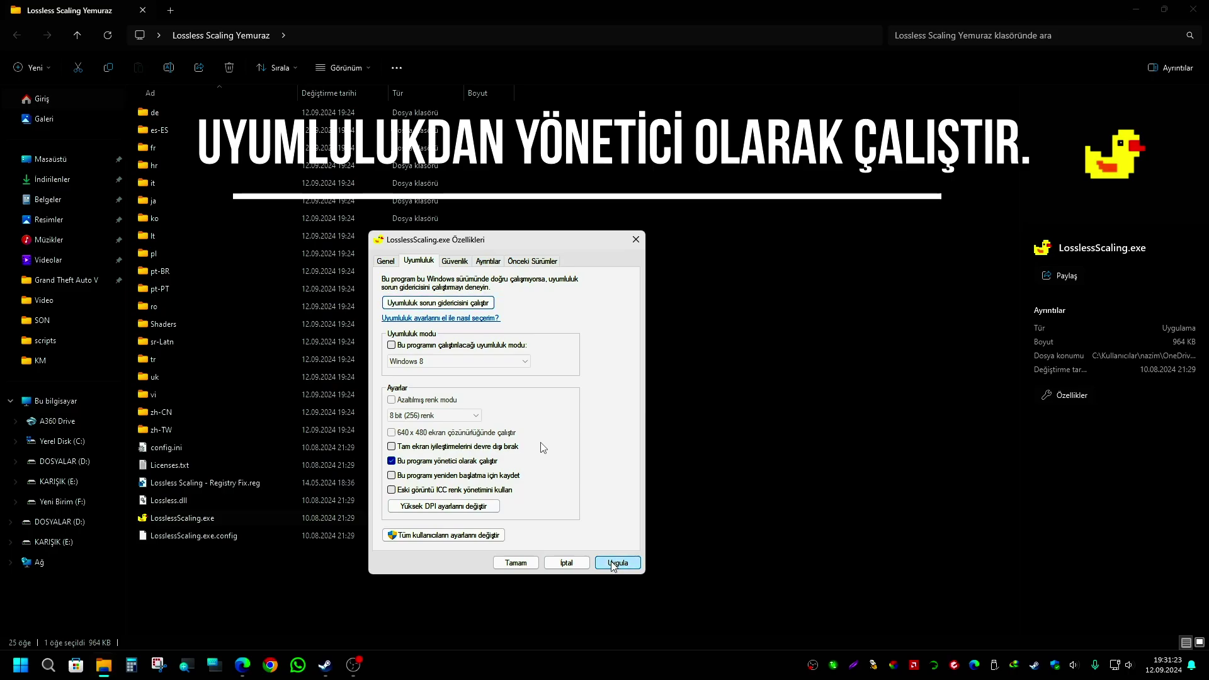
{"action": "left_click", "coordinate": [515, 562]}
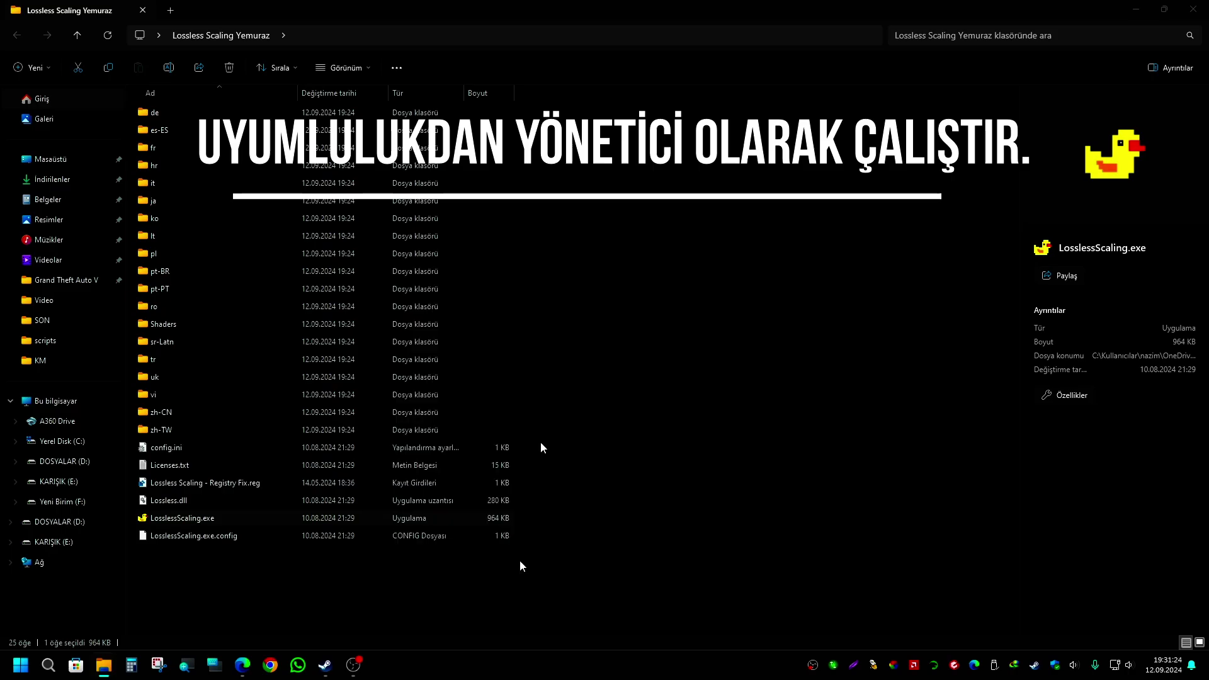
Launch LosslessScaling.exe, move its window right, and minimize File Explorer
{"action": "double_click", "coordinate": [214, 520]}
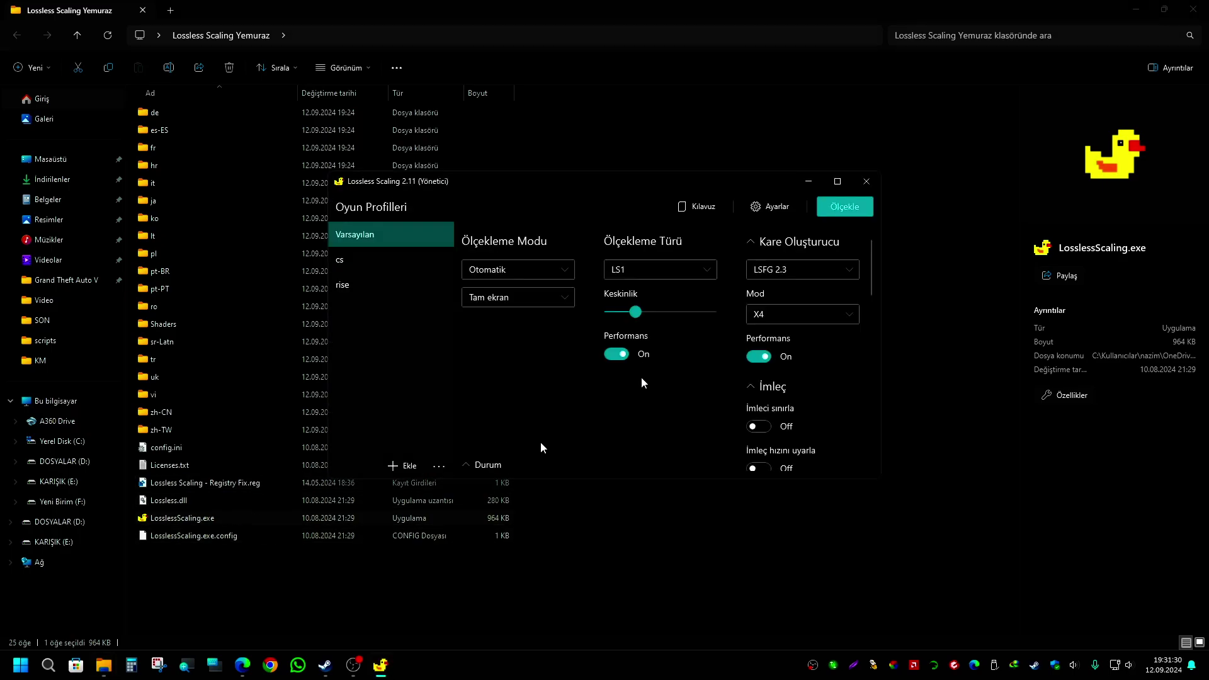
{"action": "left_click_drag", "start_coordinate": [464, 187], "coordinate": [616, 170]}
{"action": "left_click", "coordinate": [1136, 9]}
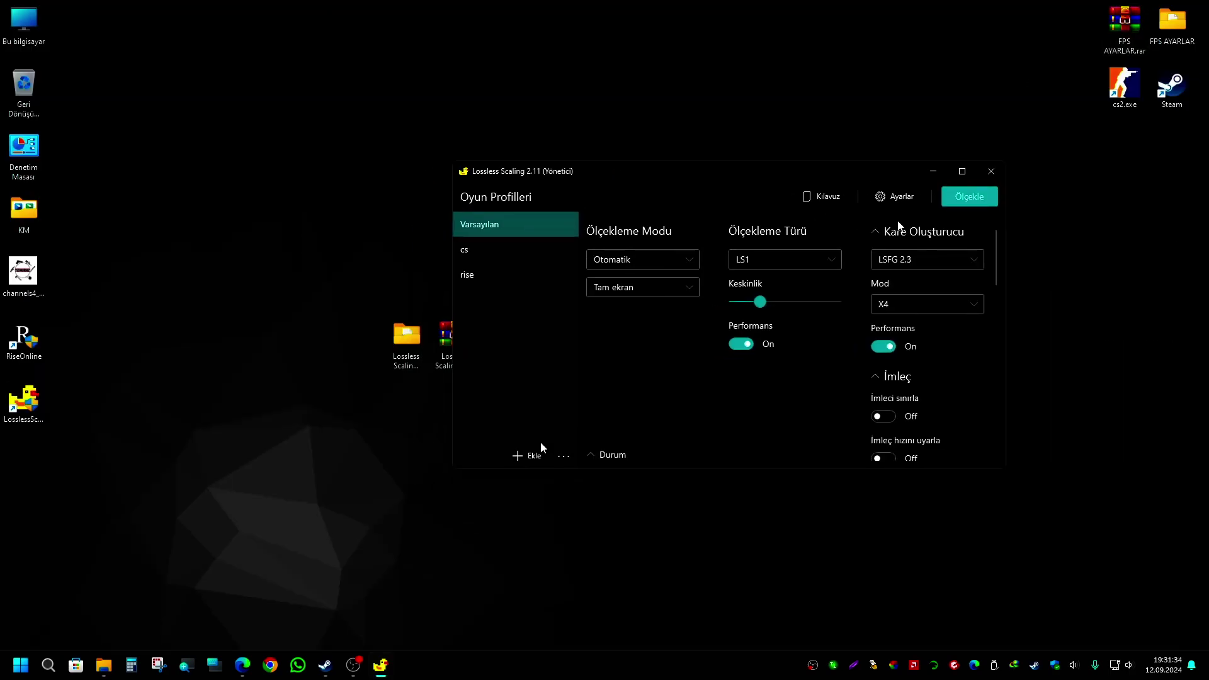
In Ayarlar, enable minimize-to-tray, keep Türkçe language and Sistem theme, then close settings
{"action": "left_click", "coordinate": [899, 198]}
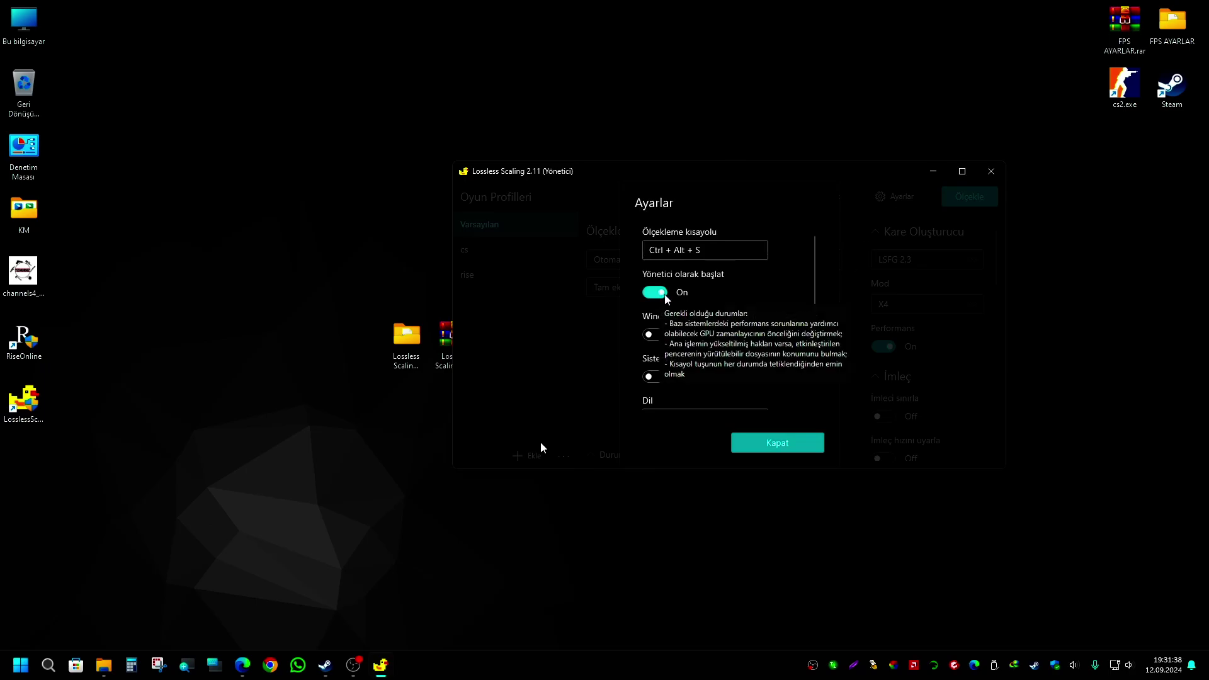
{"action": "scroll", "coordinate": [662, 296], "scroll_direction": "down", "scroll_amount": 1}
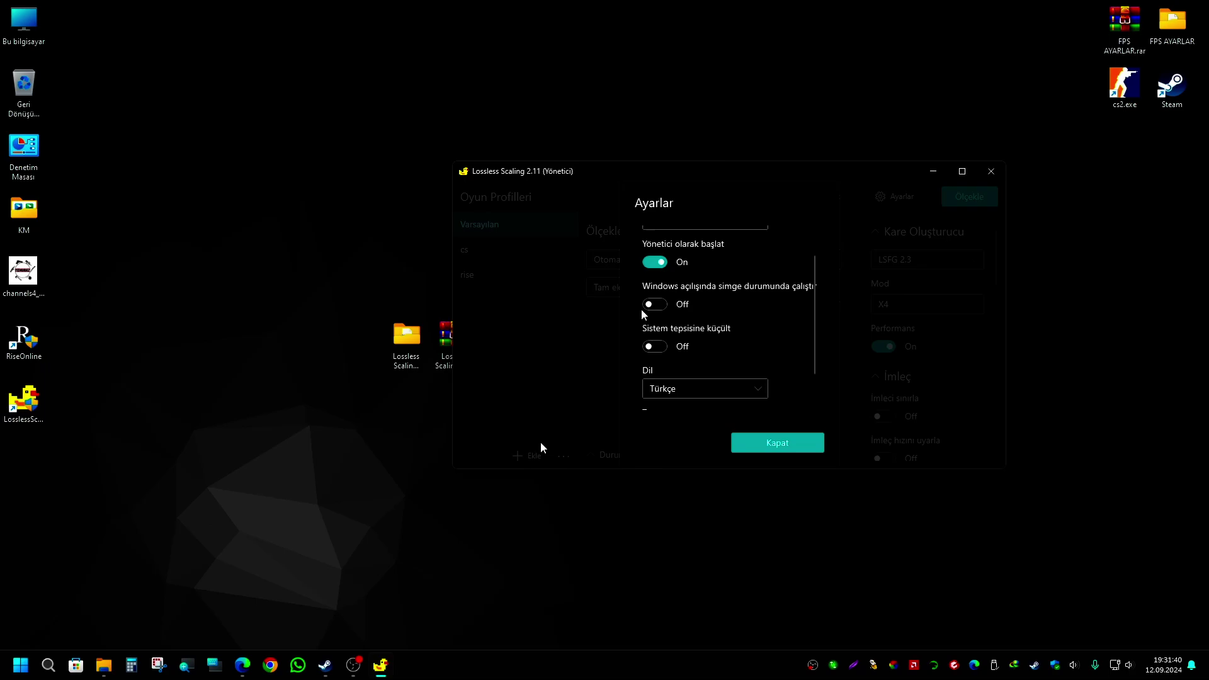
{"action": "left_click", "coordinate": [656, 350]}
{"action": "scroll", "coordinate": [696, 356], "scroll_direction": "down", "scroll_amount": 1}
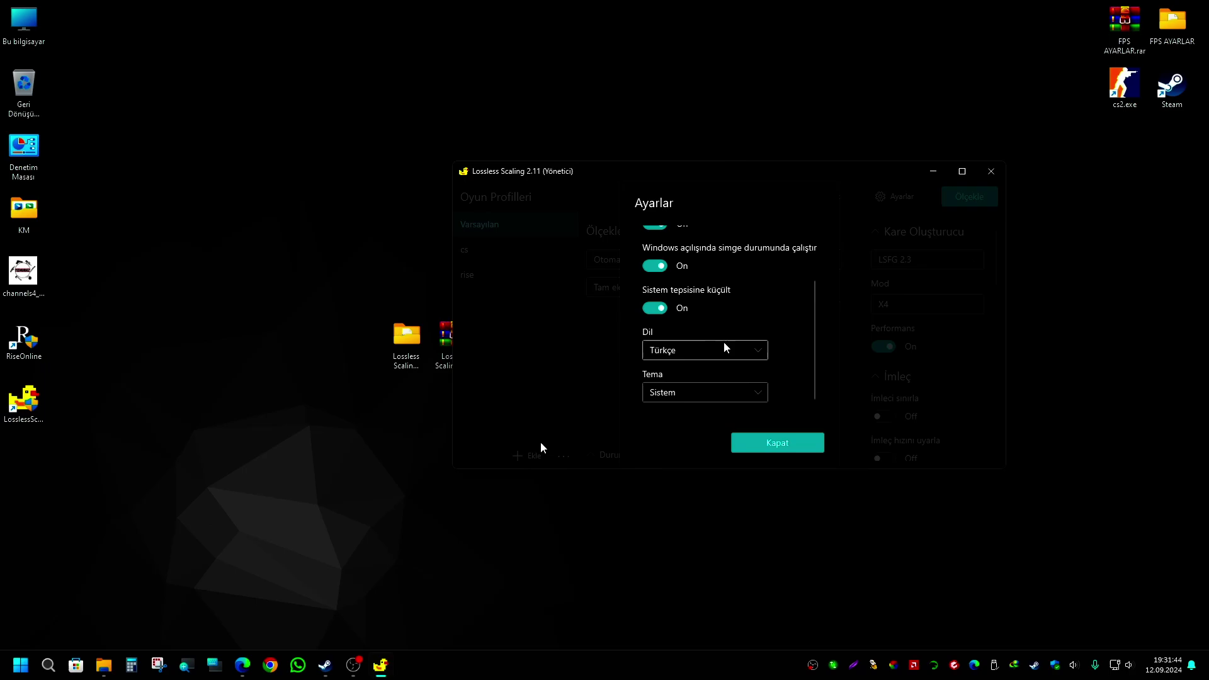
{"action": "left_click", "coordinate": [700, 352]}
{"action": "left_click", "coordinate": [694, 348]}
{"action": "left_click", "coordinate": [680, 393]}
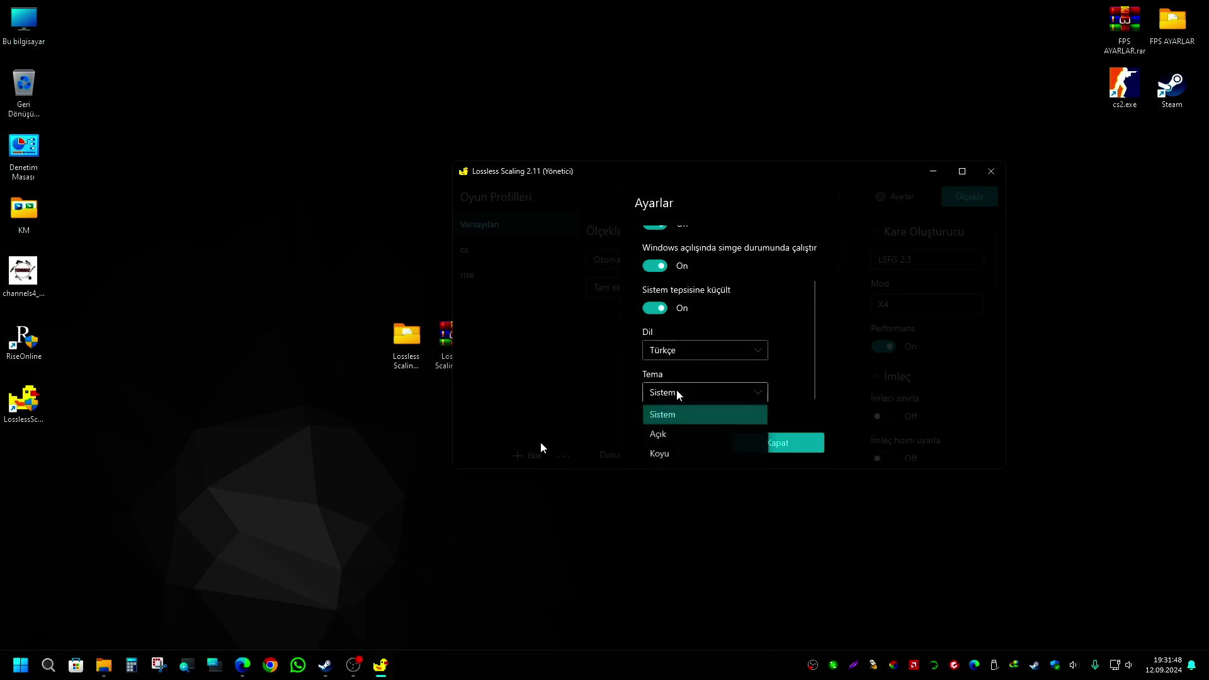
{"action": "left_click", "coordinate": [682, 407]}
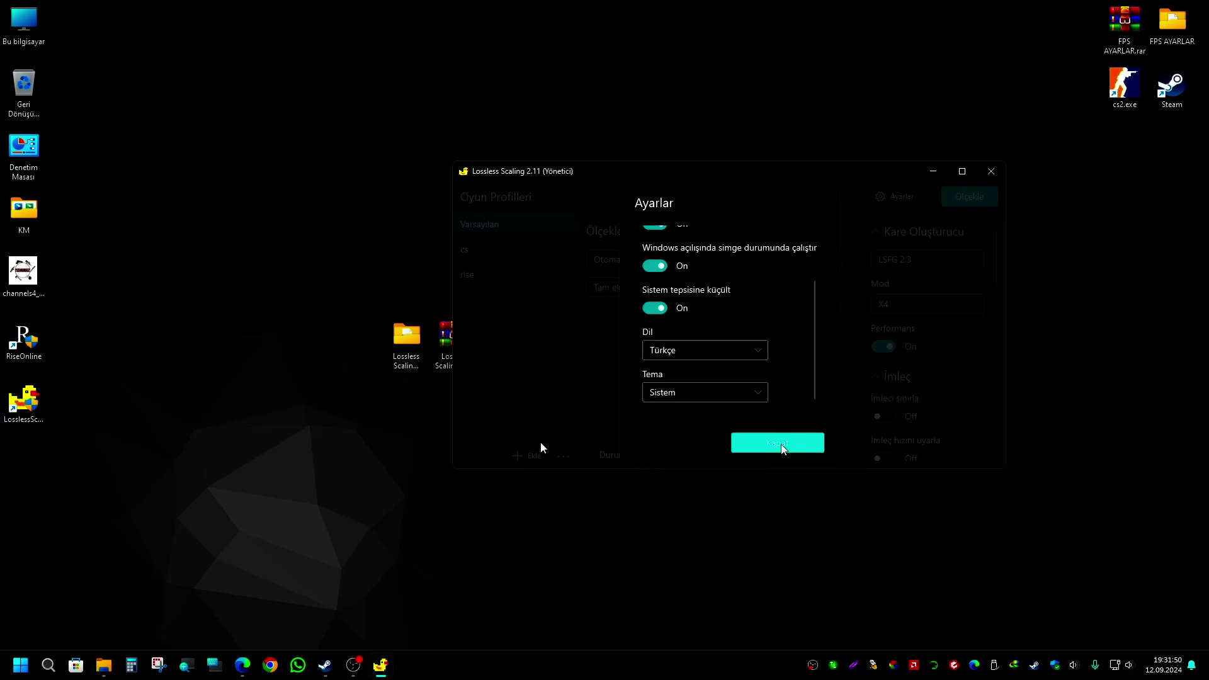
{"action": "scroll", "coordinate": [790, 288], "scroll_direction": "up", "scroll_amount": 2}
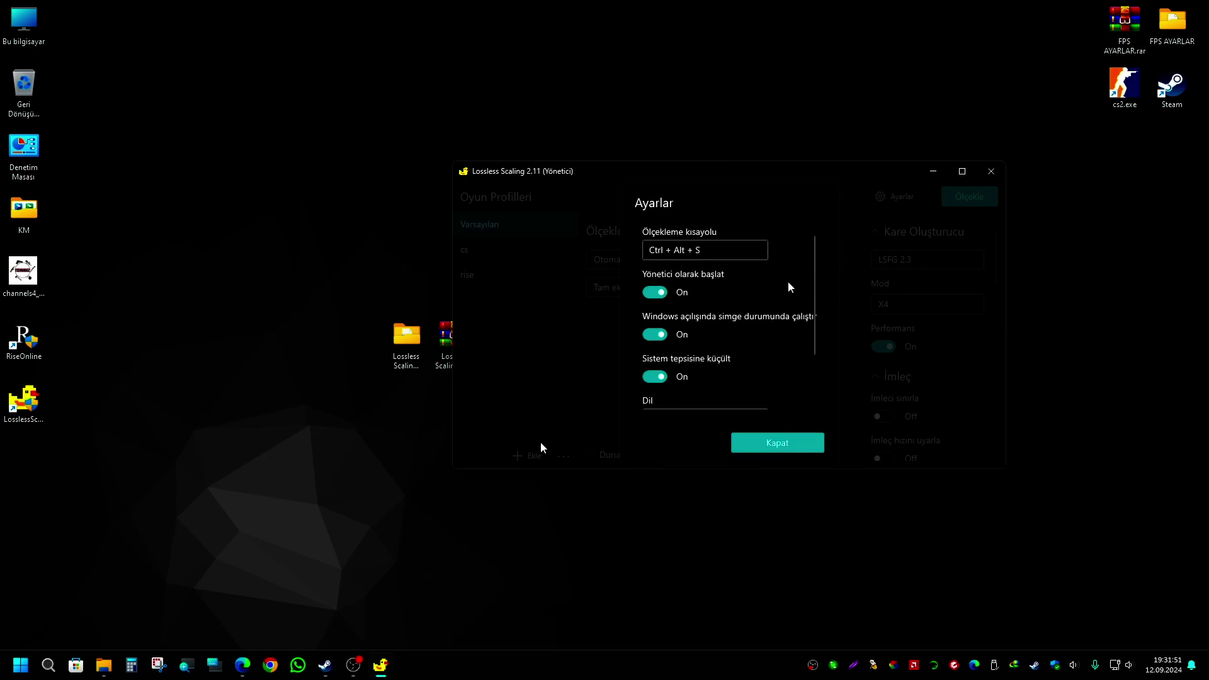
{"action": "left_click", "coordinate": [773, 436]}
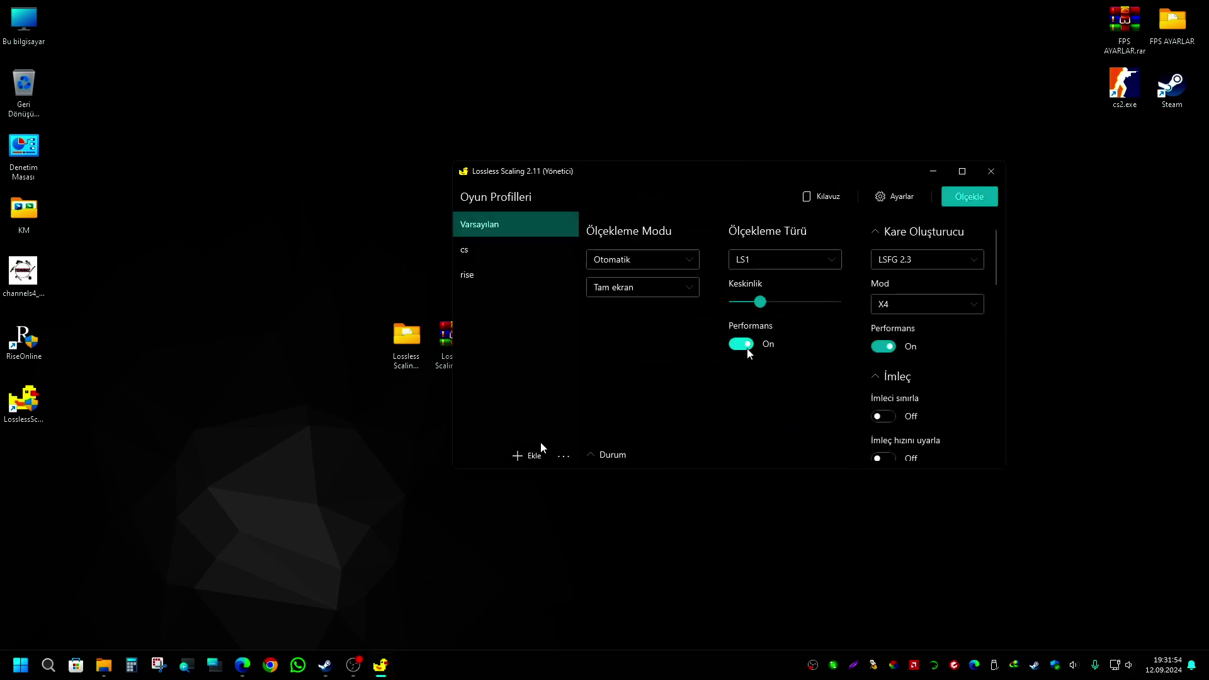
{"action": "mouse_move", "coordinate": [750, 354]}
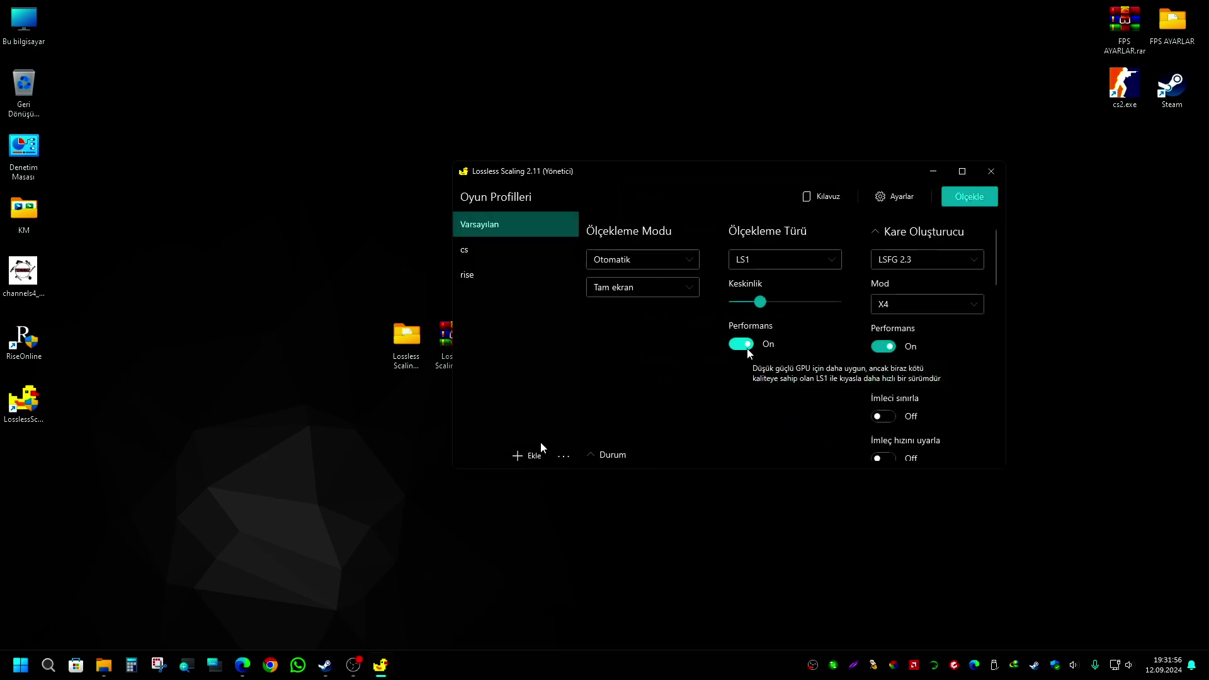
Give the rise profile Otomatik scaling, En boy oranı fit, AMD FSR, and sharpness 8
{"action": "left_click", "coordinate": [656, 263]}
{"action": "left_click", "coordinate": [655, 262]}
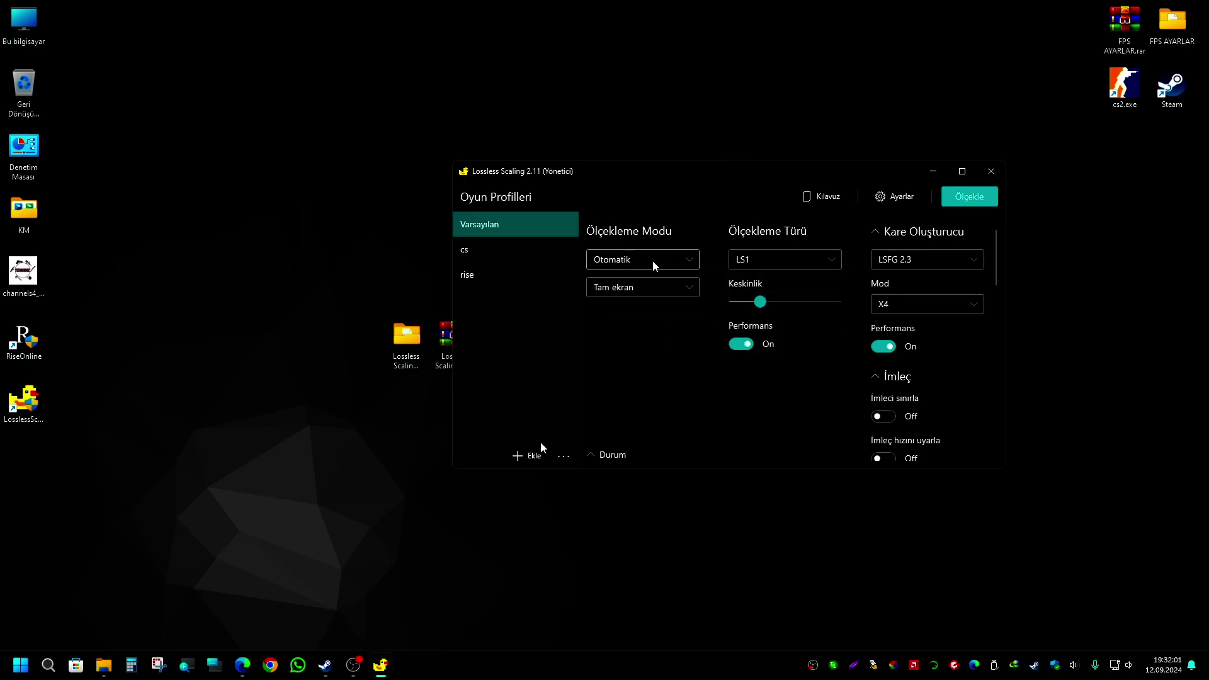
{"action": "left_click", "coordinate": [496, 272]}
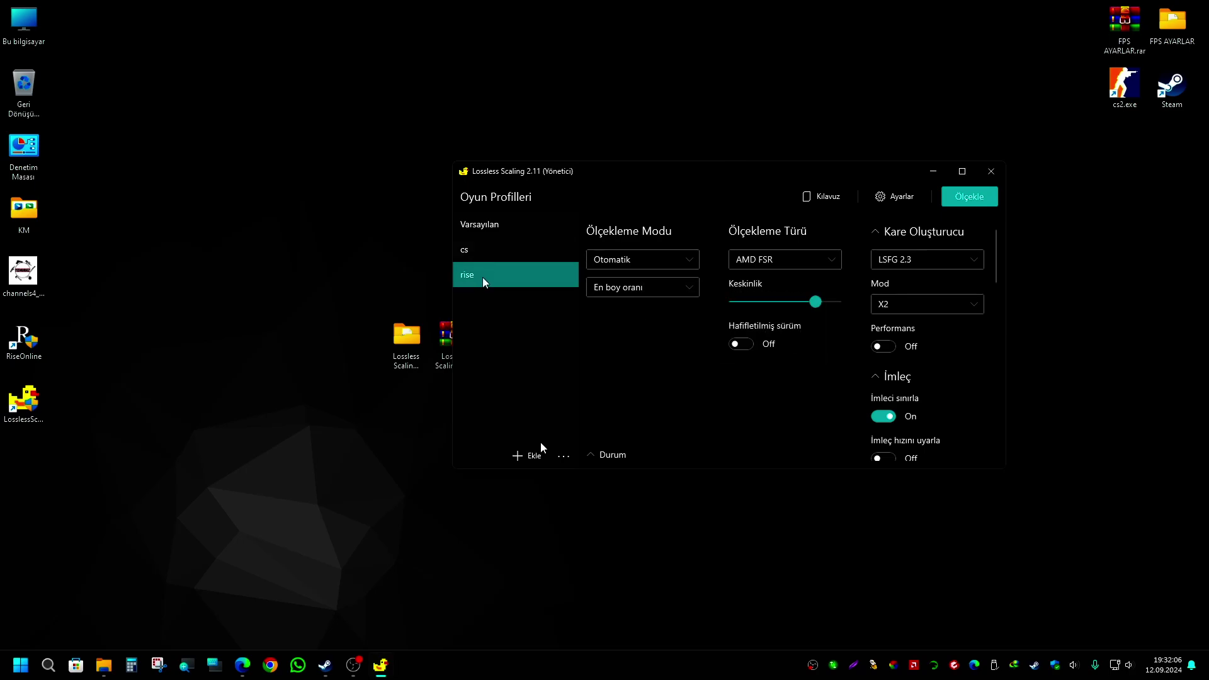
{"action": "left_click", "coordinate": [635, 264]}
{"action": "left_click", "coordinate": [629, 284]}
{"action": "left_click", "coordinate": [628, 291]}
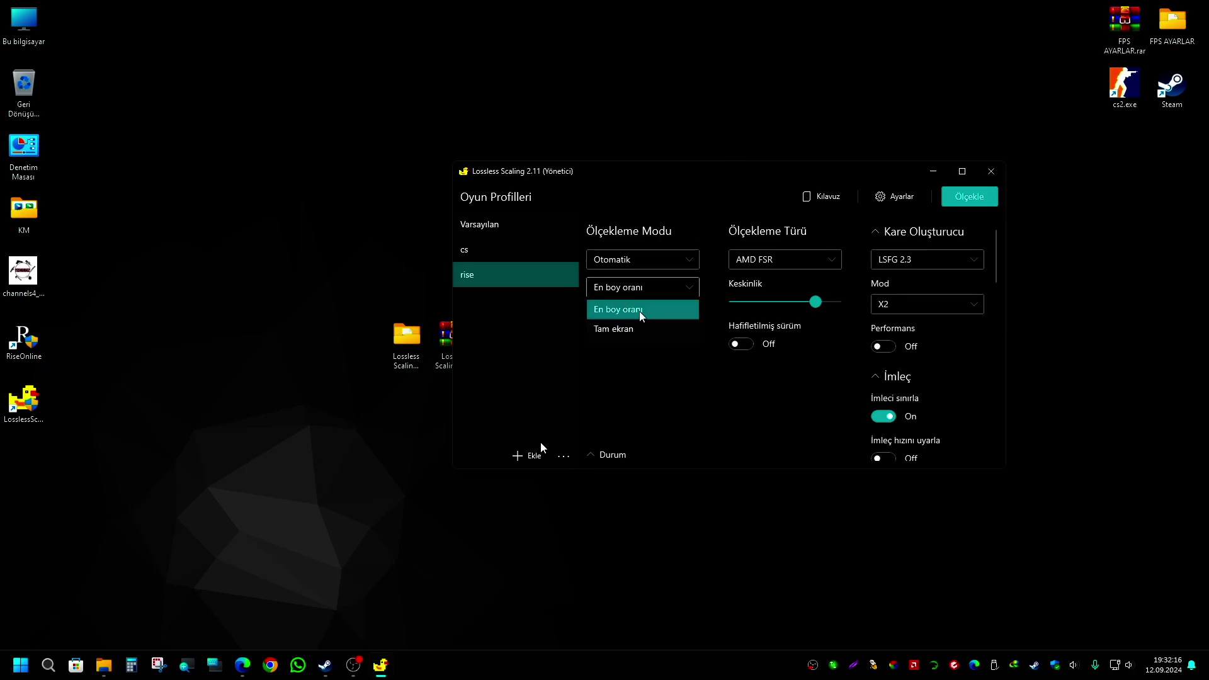
{"action": "left_click", "coordinate": [640, 311]}
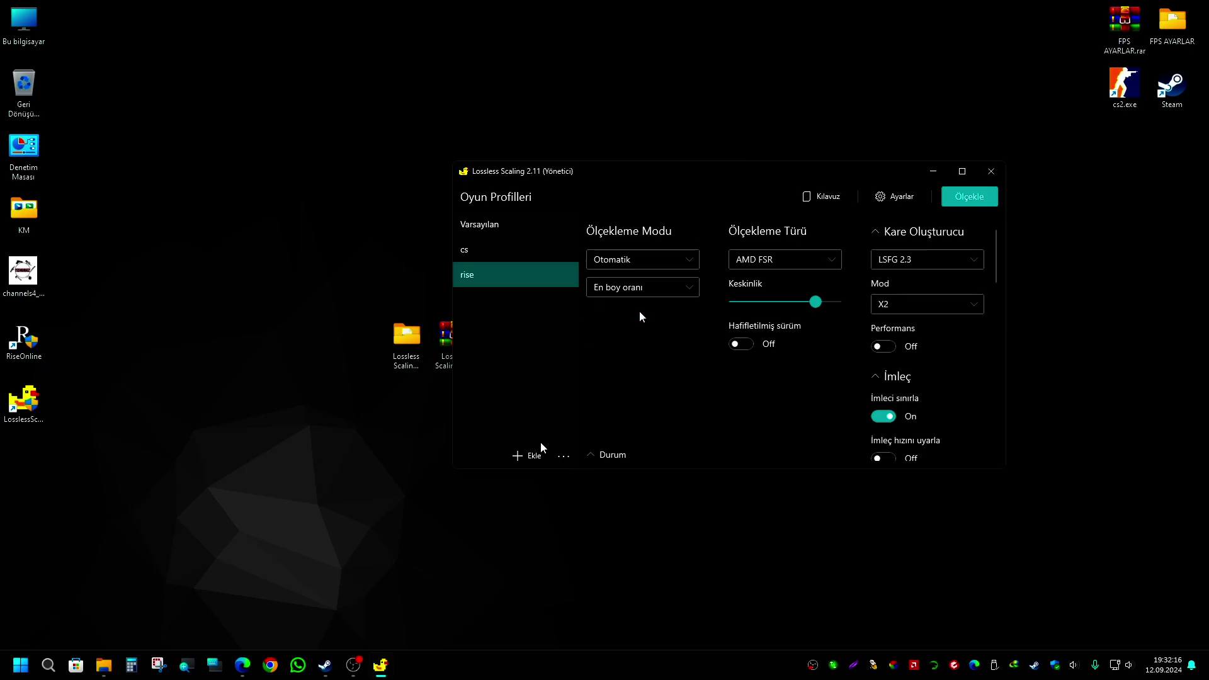
{"action": "left_click", "coordinate": [786, 264]}
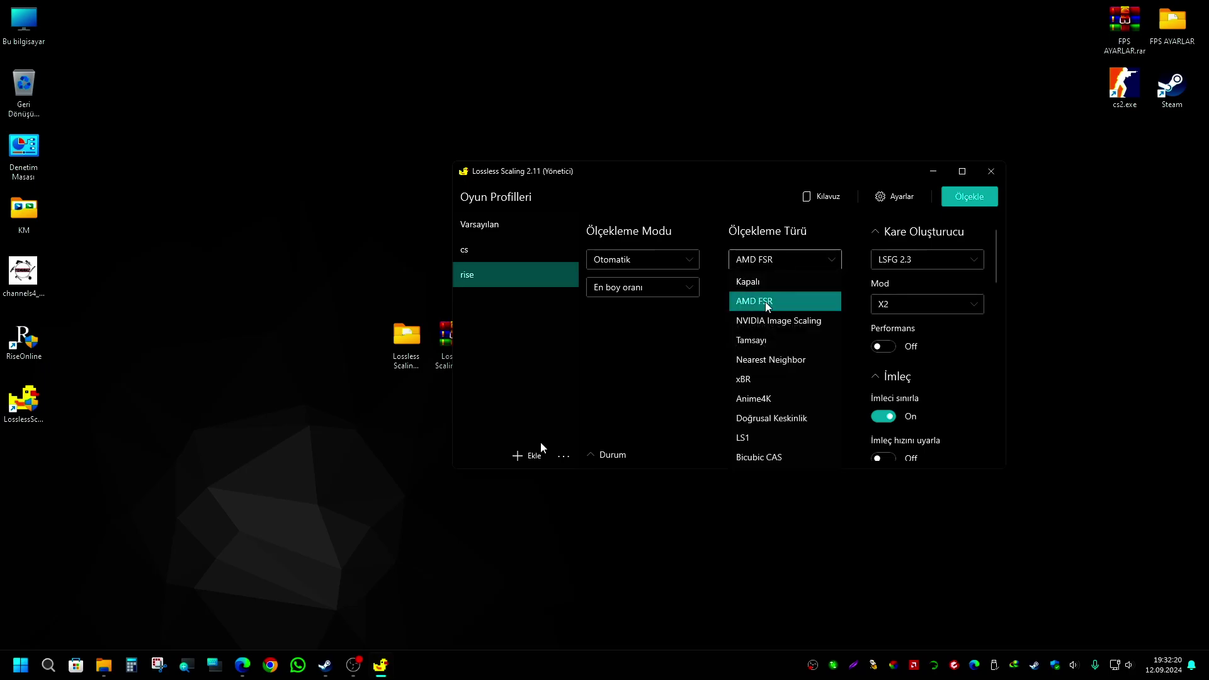
{"action": "left_click", "coordinate": [766, 303]}
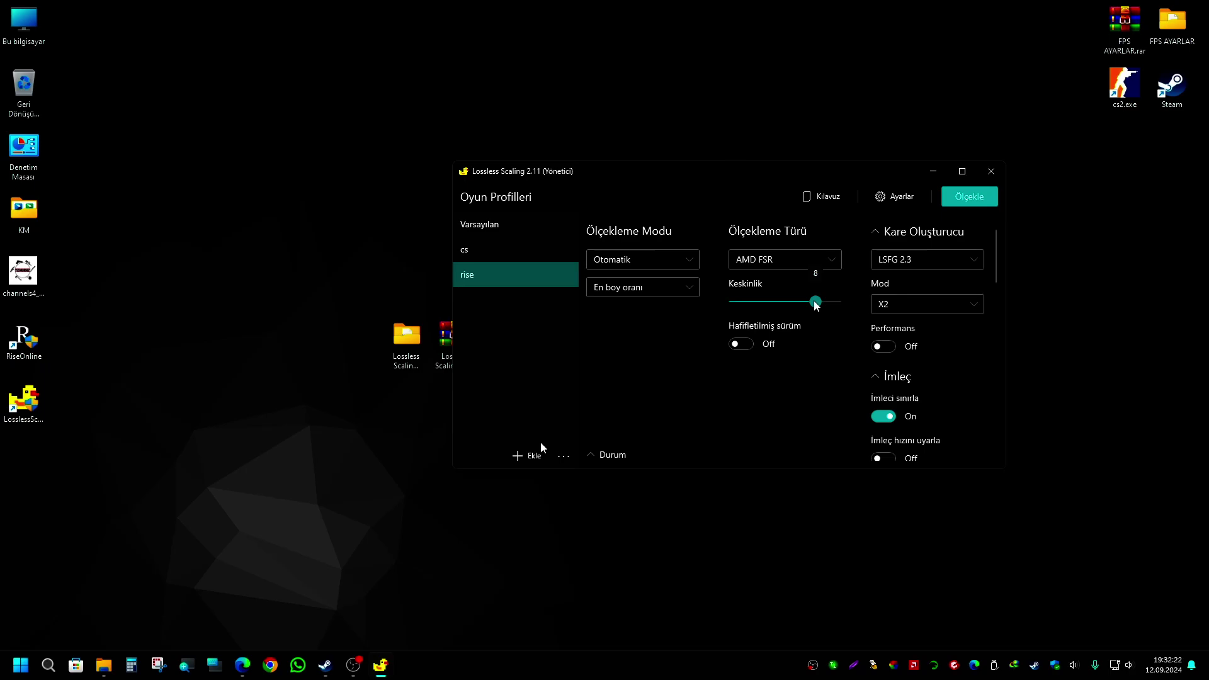
{"action": "left_click_drag", "start_coordinate": [814, 301], "coordinate": [811, 303]}
Try sharpness 5, return it to about 8, and drag the window taller
{"action": "left_click_drag", "start_coordinate": [804, 303], "coordinate": [789, 307]}
{"action": "left_click_drag", "start_coordinate": [812, 308], "coordinate": [817, 305]}
{"action": "left_click_drag", "start_coordinate": [793, 468], "coordinate": [848, 494]}
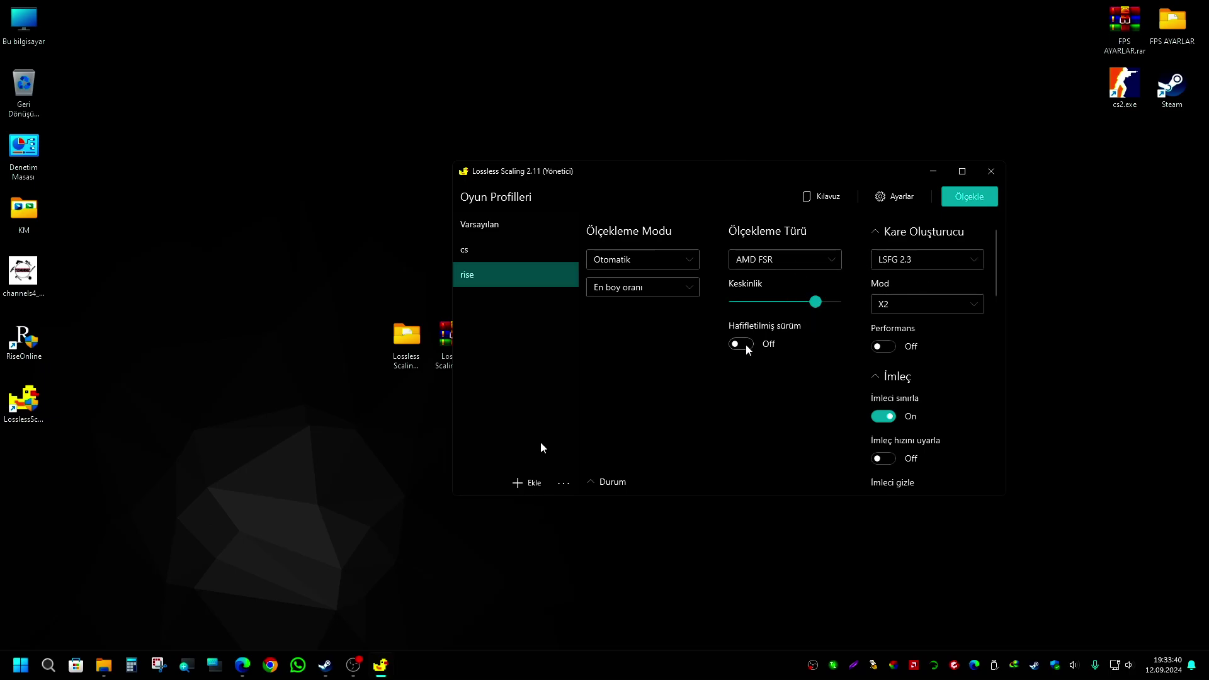
{"action": "mouse_move", "coordinate": [747, 347]}
Pick LSFG 2.3 as Kare Oluşturucu and X2 as Mod, then scroll the panel down
{"action": "left_click", "coordinate": [915, 266]}
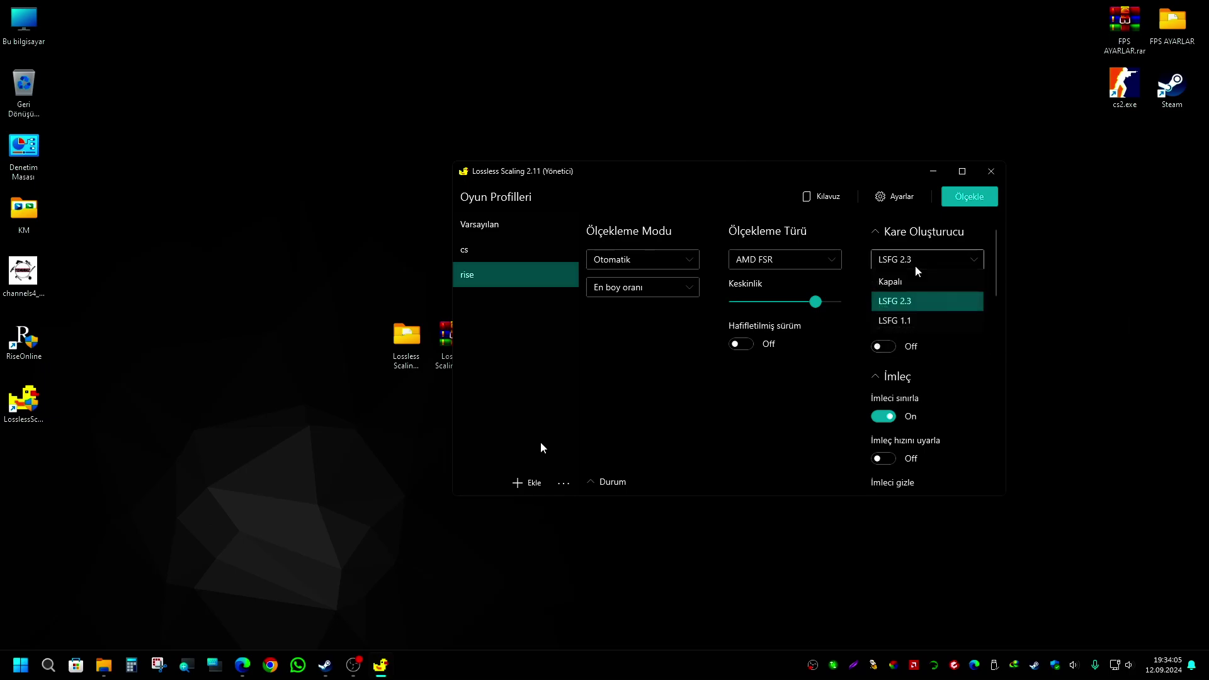
{"action": "left_click", "coordinate": [920, 303]}
{"action": "left_click", "coordinate": [895, 305]}
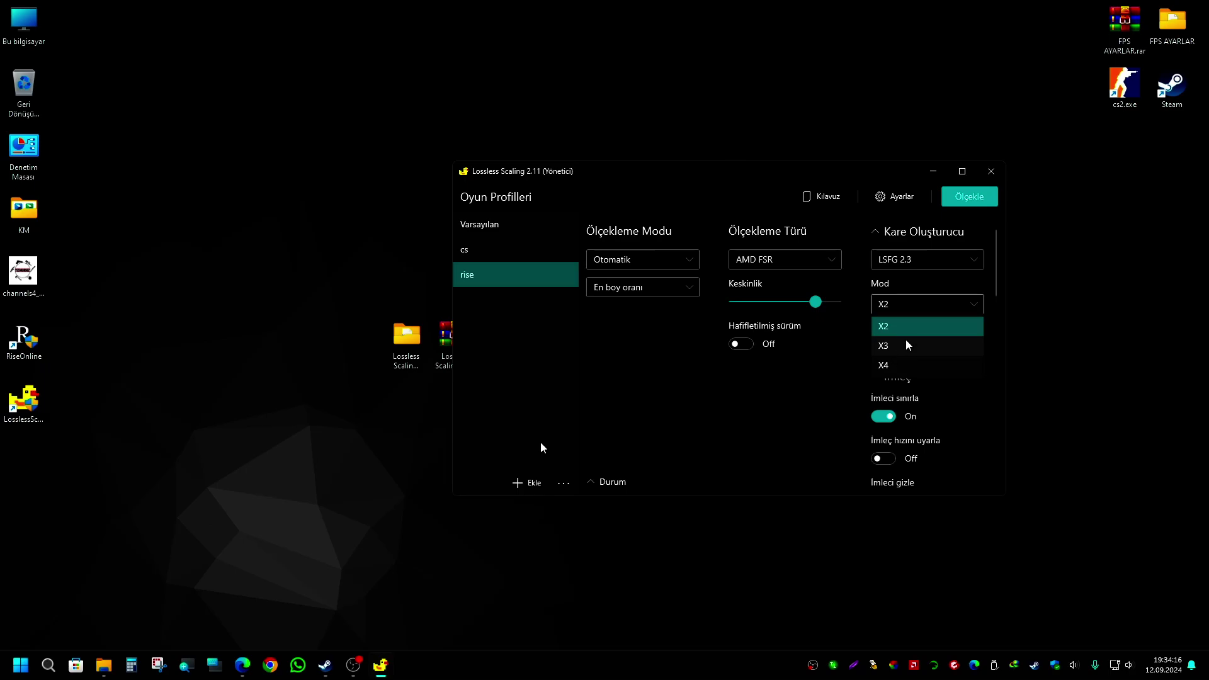
{"action": "left_click", "coordinate": [889, 326]}
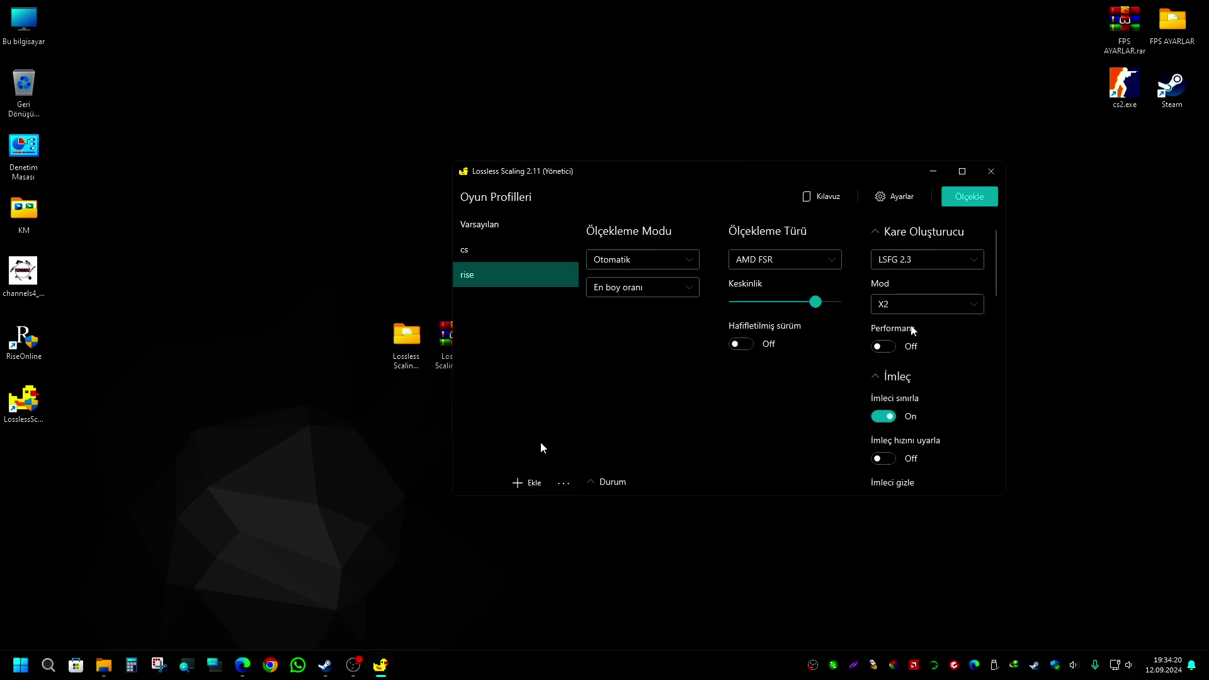
{"action": "scroll", "coordinate": [895, 313], "scroll_direction": "down", "scroll_amount": 1}
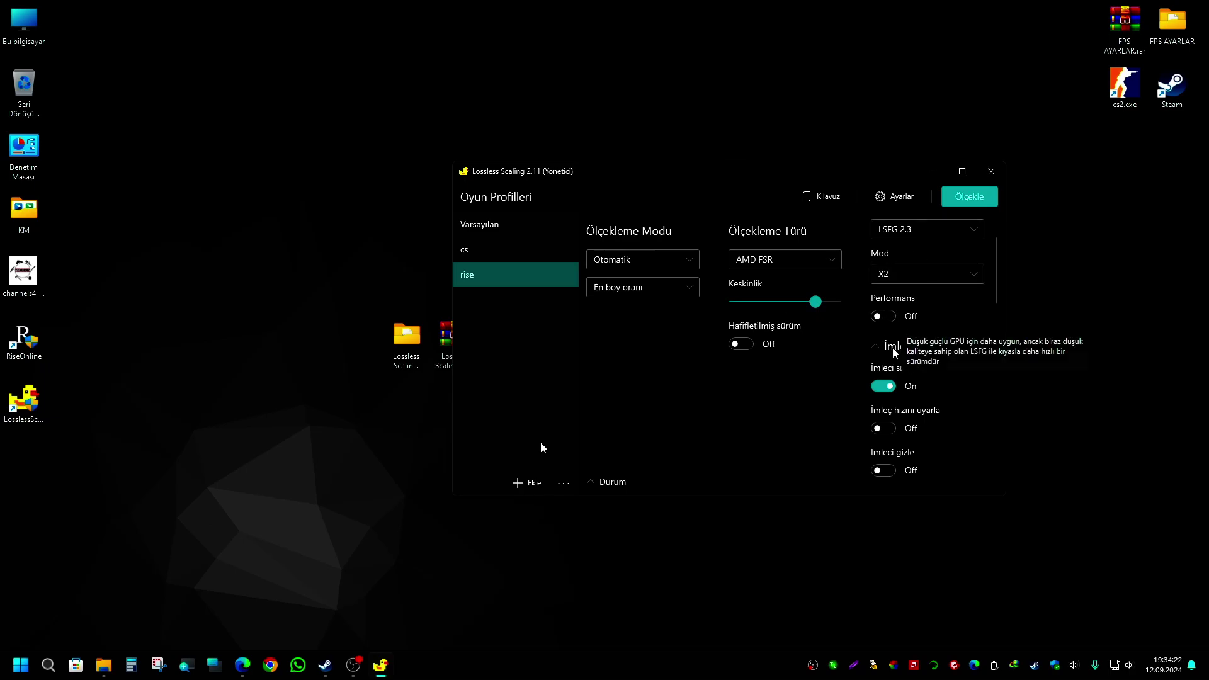
{"action": "scroll", "coordinate": [890, 343], "scroll_direction": "down", "scroll_amount": 1}
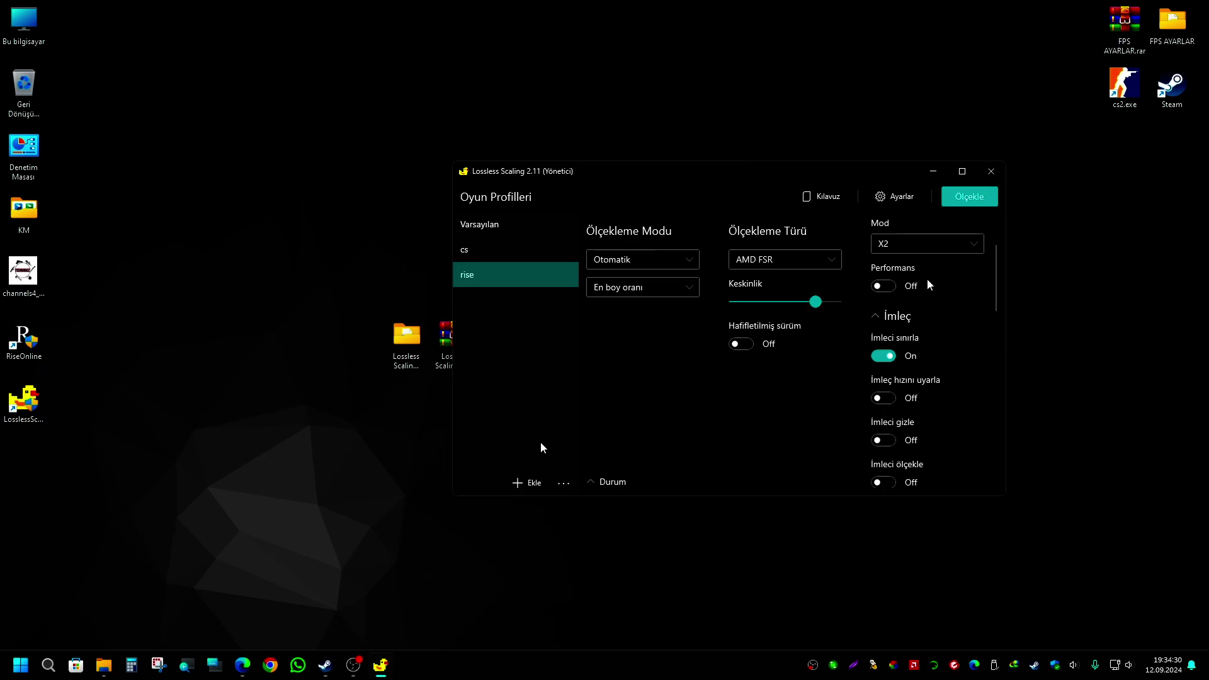
{"action": "scroll", "coordinate": [916, 315], "scroll_direction": "down", "scroll_amount": 1}
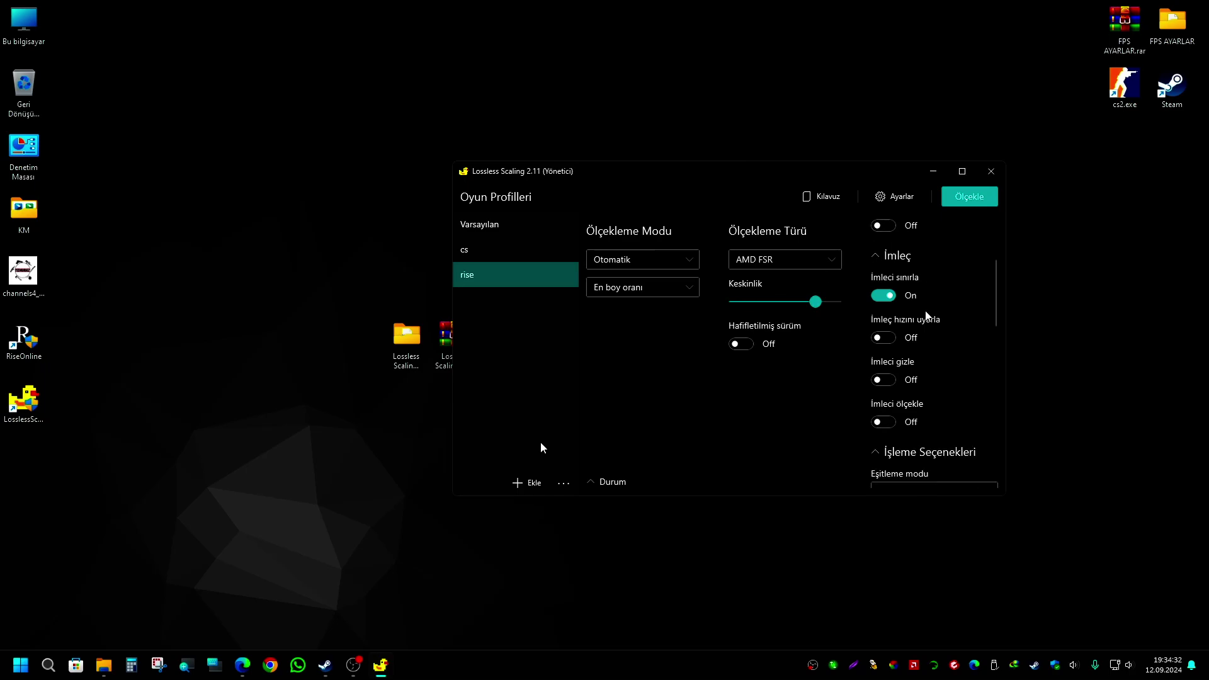
{"action": "scroll", "coordinate": [884, 336], "scroll_direction": "down", "scroll_amount": 2}
{"action": "scroll", "coordinate": [888, 328], "scroll_direction": "down", "scroll_amount": 1}
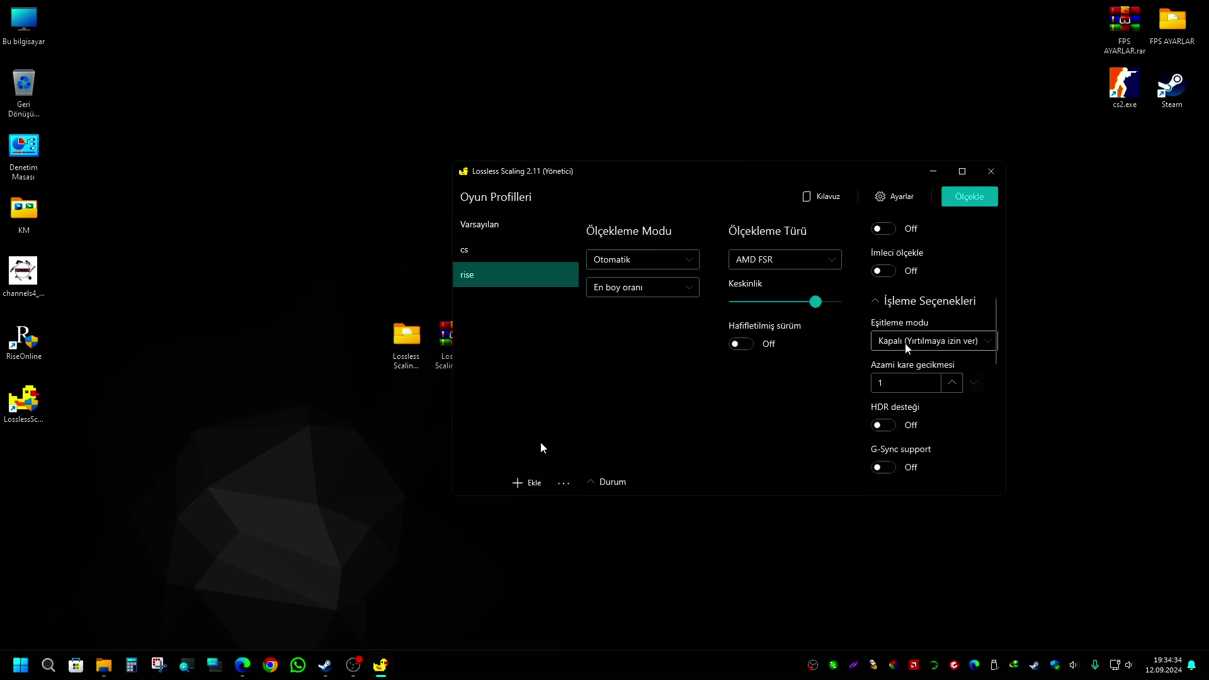
{"action": "left_click", "coordinate": [911, 340]}
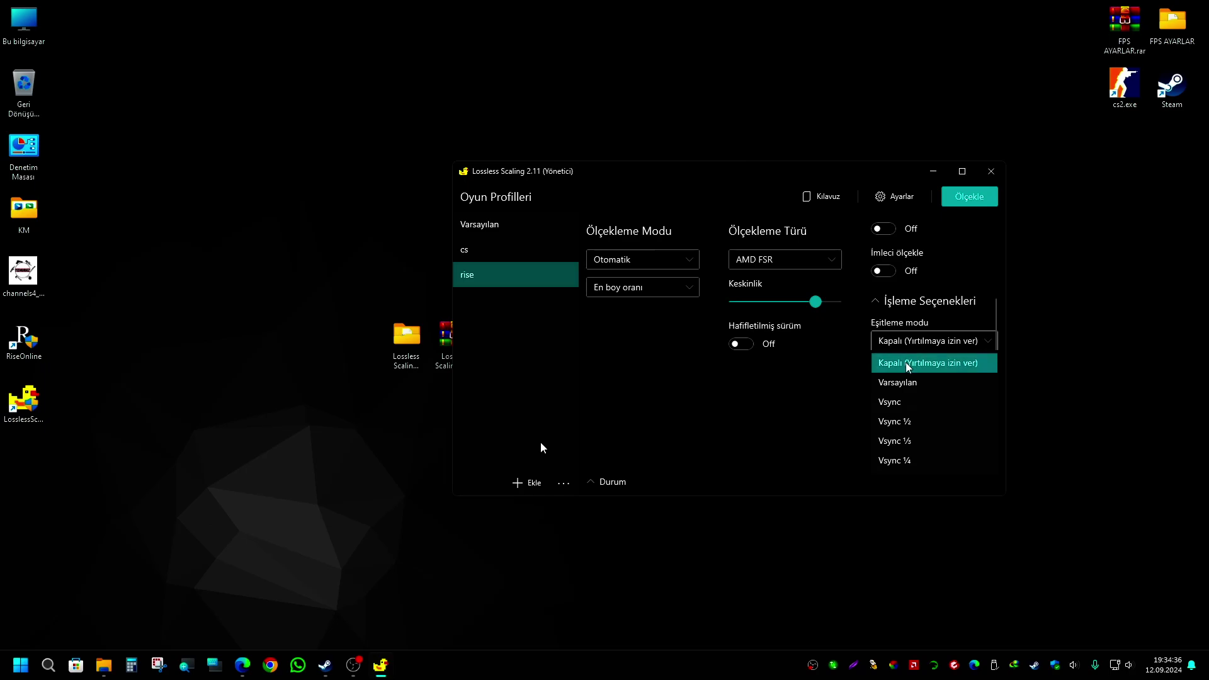
{"action": "left_click", "coordinate": [909, 364]}
{"action": "left_click", "coordinate": [917, 344]}
{"action": "left_click", "coordinate": [911, 363]}
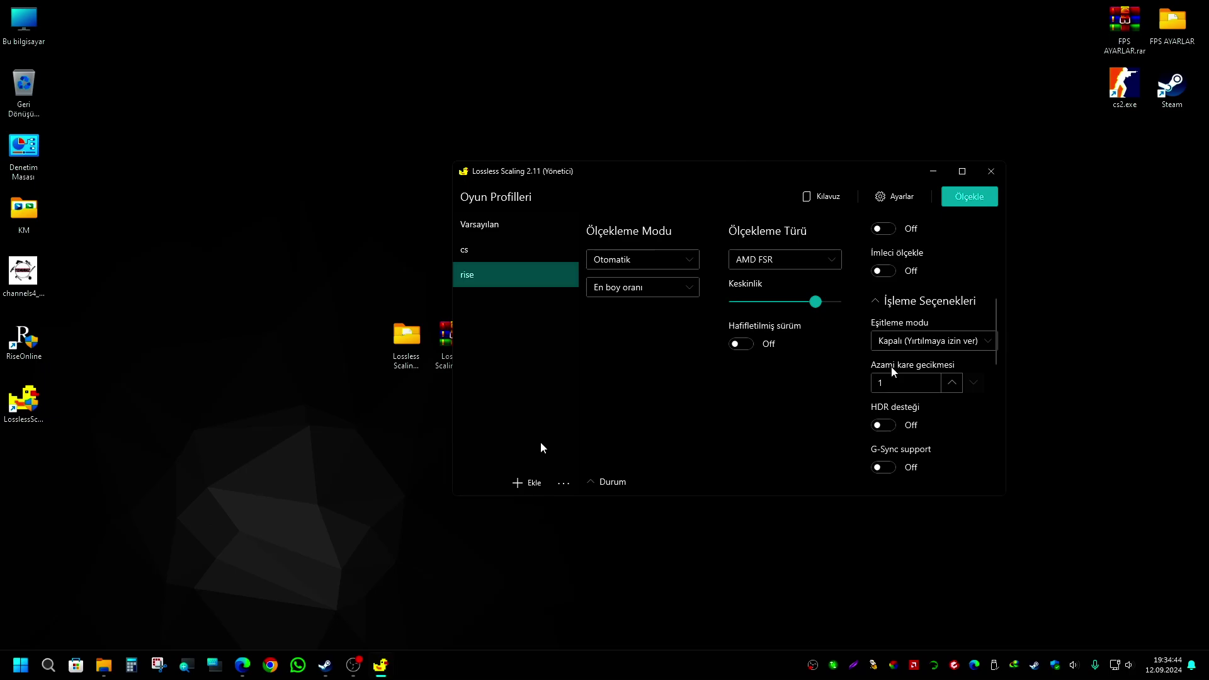
{"action": "scroll", "coordinate": [938, 365], "scroll_direction": "down", "scroll_amount": 3}
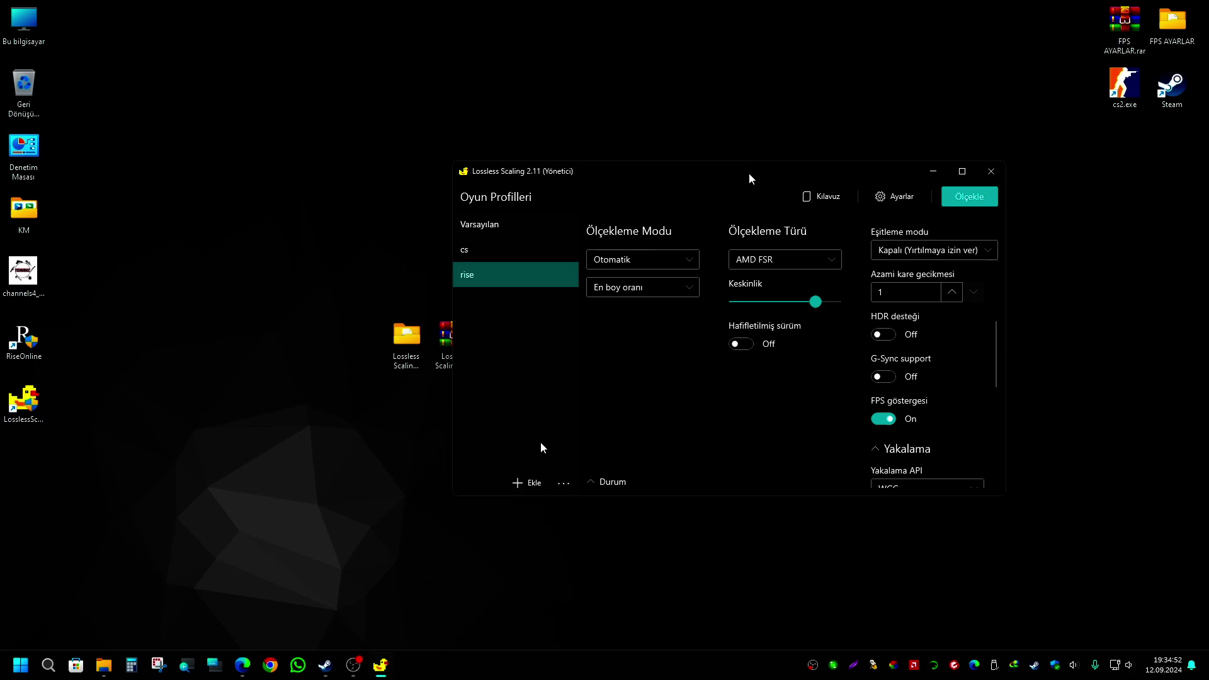
Move the window further right and set Yakalama API to GDI
{"action": "left_click_drag", "start_coordinate": [749, 172], "coordinate": [849, 173]}
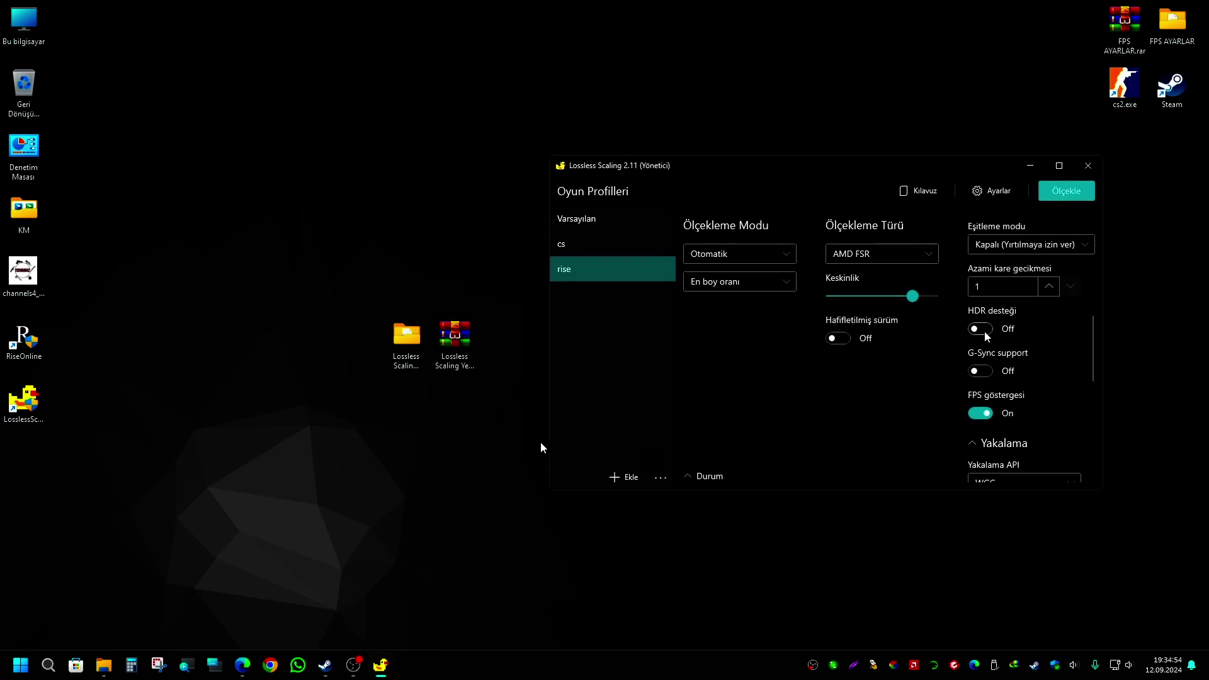
{"action": "mouse_move", "coordinate": [984, 327]}
{"action": "scroll", "coordinate": [1046, 365], "scroll_direction": "down", "scroll_amount": 2}
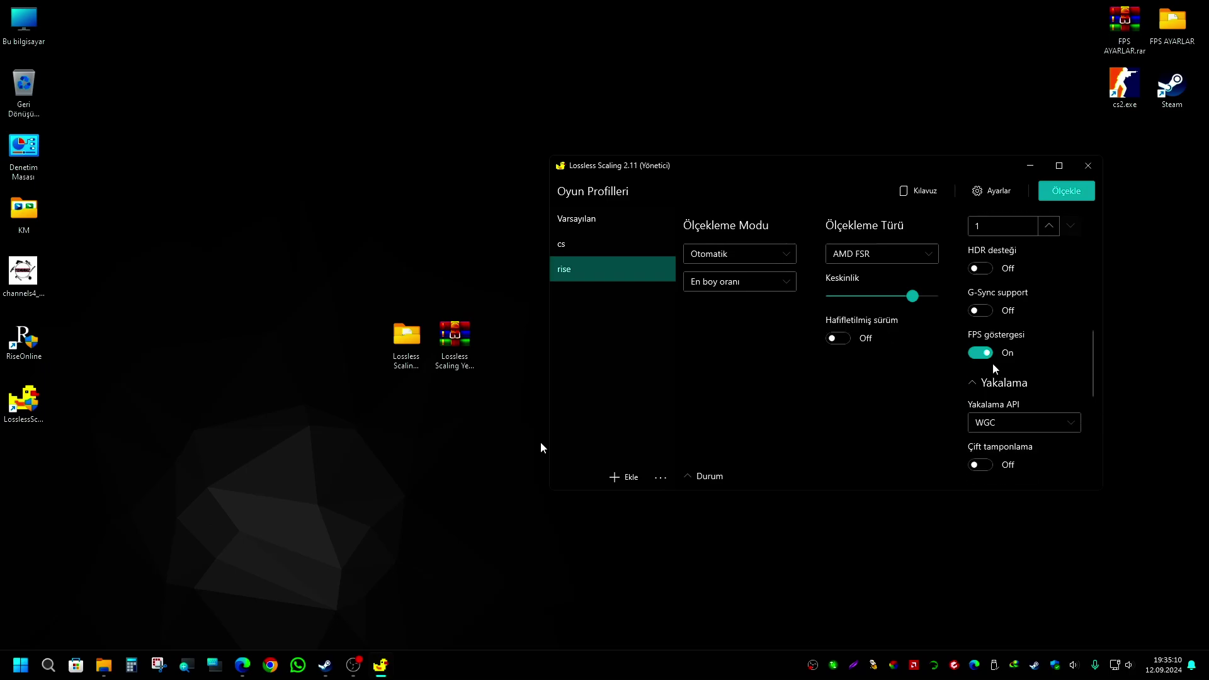
{"action": "scroll", "coordinate": [1027, 391], "scroll_direction": "down", "scroll_amount": 1}
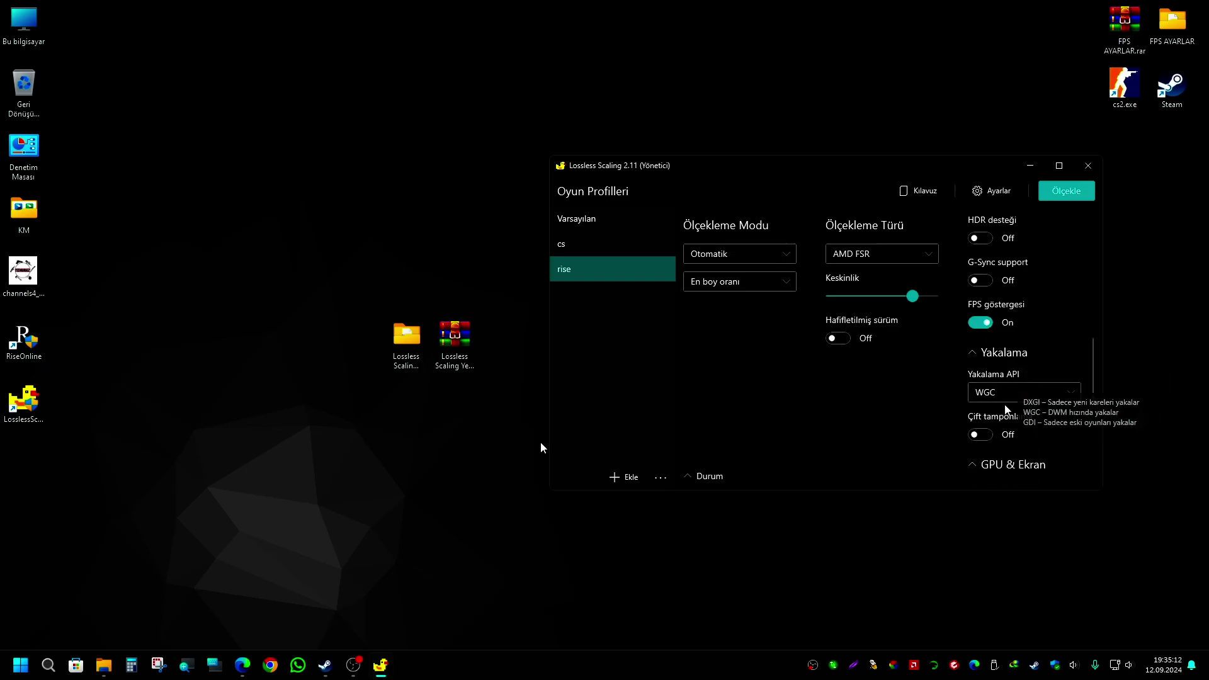
{"action": "left_click", "coordinate": [1018, 395]}
{"action": "left_click", "coordinate": [1010, 436]}
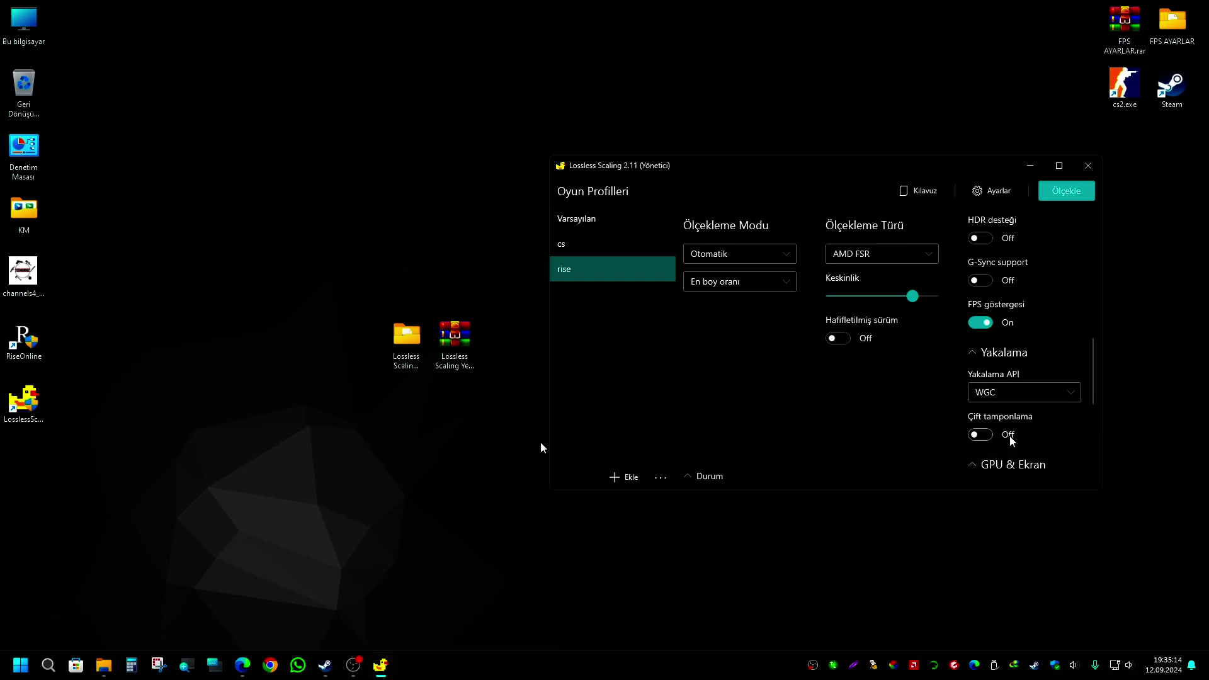
Use AMD Radeon RX 6750 XT as GPU and its 1920x1080 output display, then expand Eski
{"action": "scroll", "coordinate": [1020, 388], "scroll_direction": "down", "scroll_amount": 4}
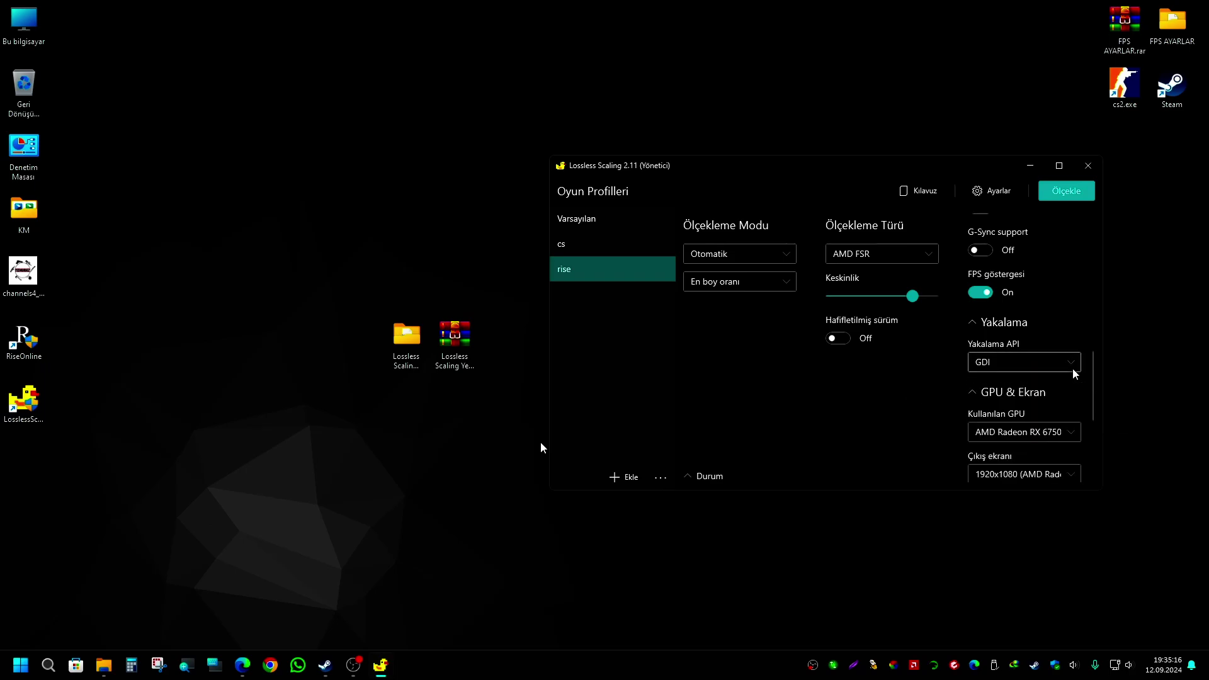
{"action": "left_click", "coordinate": [1022, 343]}
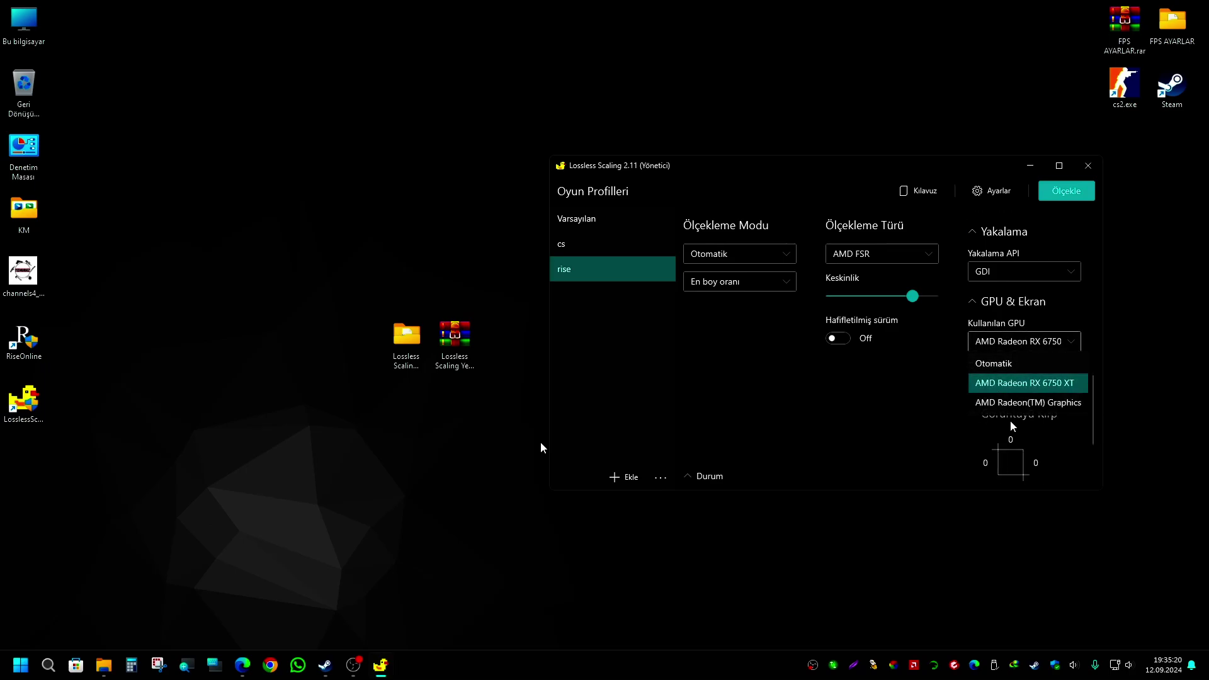
{"action": "left_click", "coordinate": [1021, 383]}
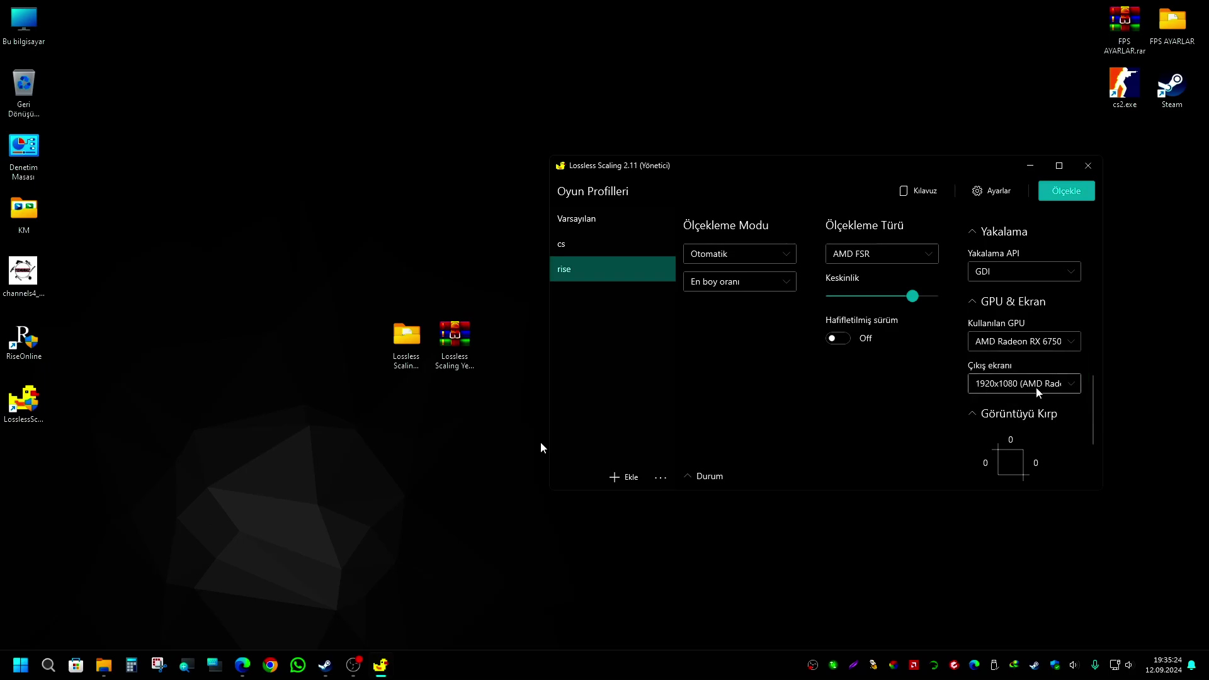
{"action": "left_click", "coordinate": [1037, 386]}
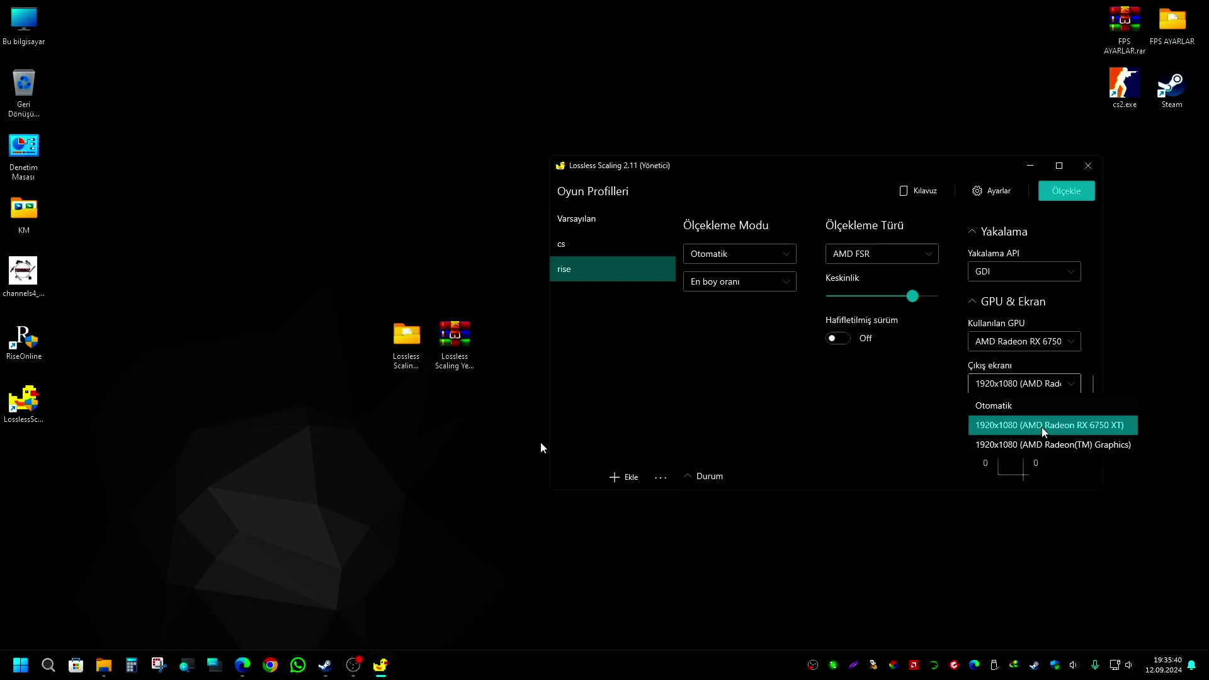
{"action": "left_click", "coordinate": [1042, 429]}
{"action": "scroll", "coordinate": [1094, 395], "scroll_direction": "down", "scroll_amount": 3}
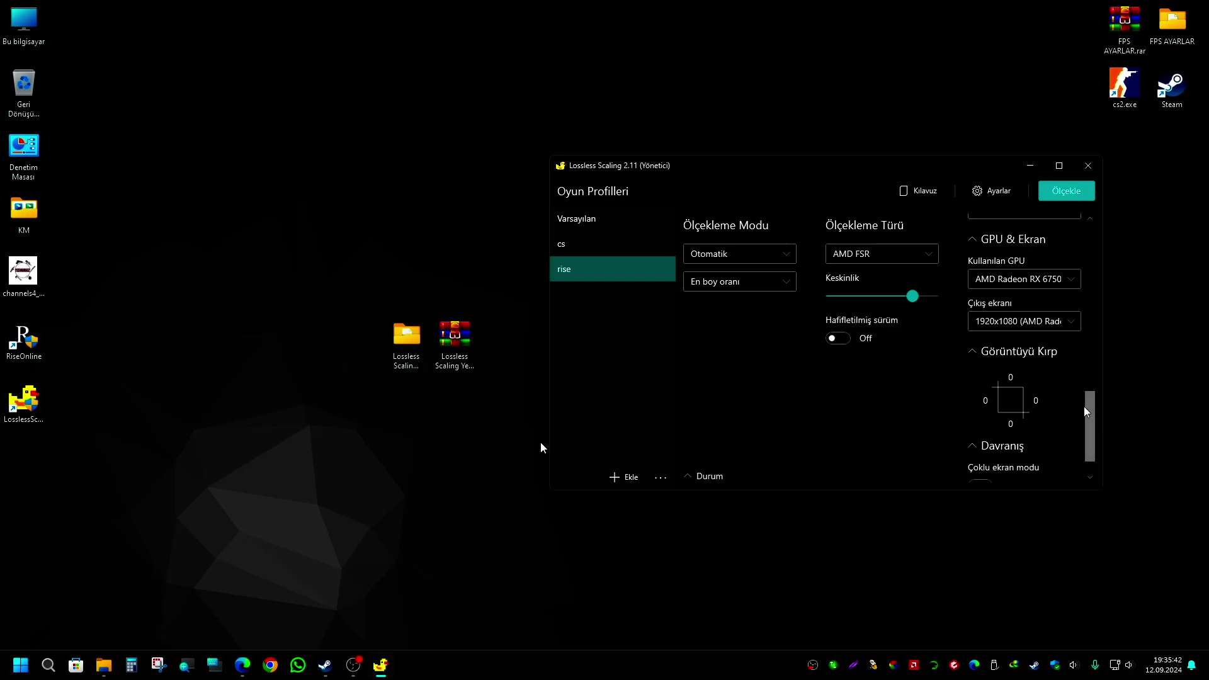
{"action": "left_click", "coordinate": [983, 478]}
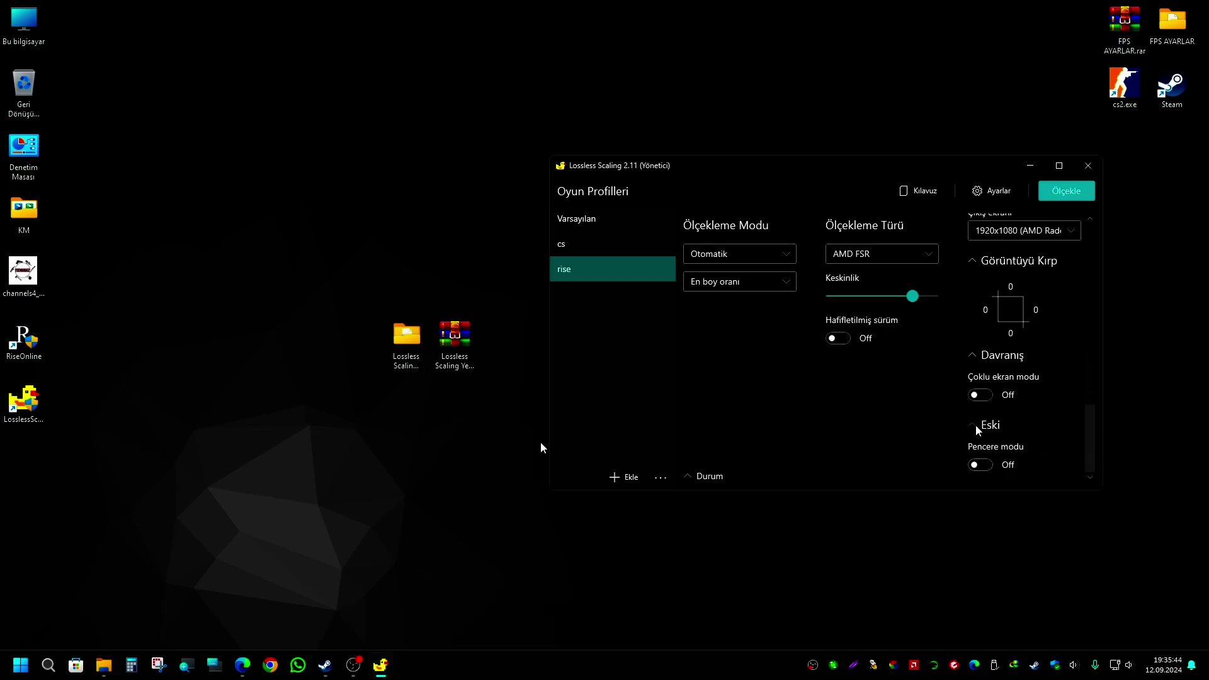
{"action": "scroll", "coordinate": [1045, 435], "scroll_direction": "up", "scroll_amount": 10}
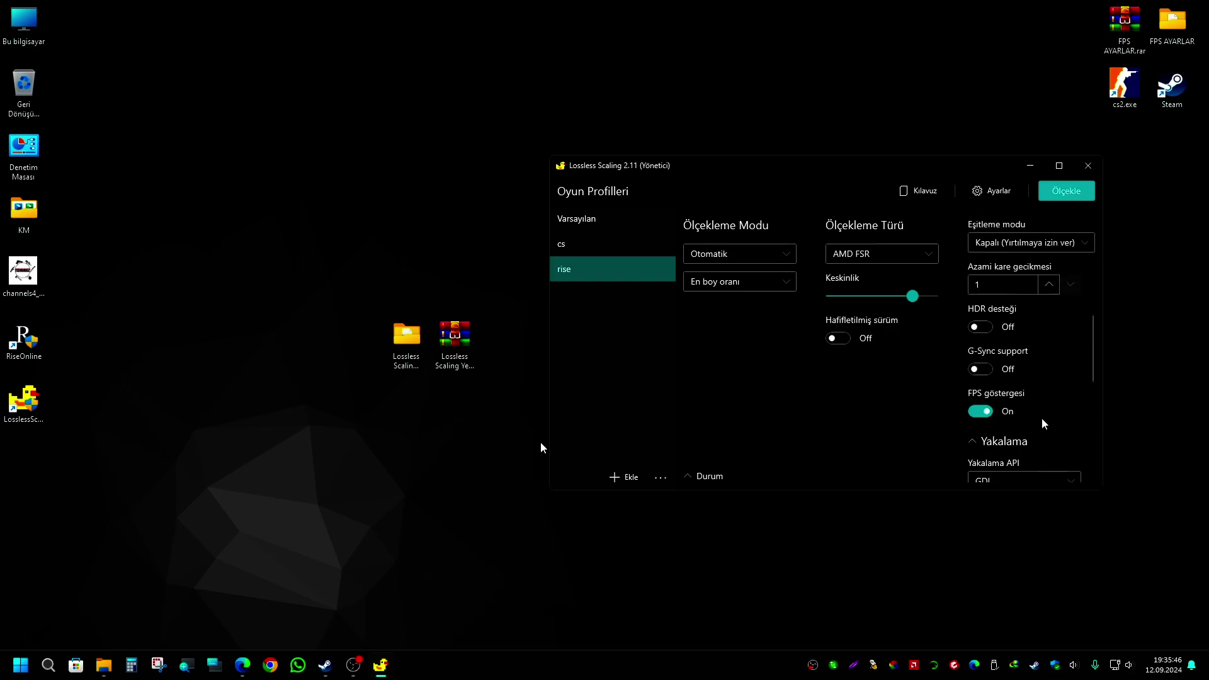
Start Lossless Scaling with the rise profile and launch Rise Online from its desktop shortcut
{"action": "left_click_drag", "start_coordinate": [806, 167], "coordinate": [887, 167]}
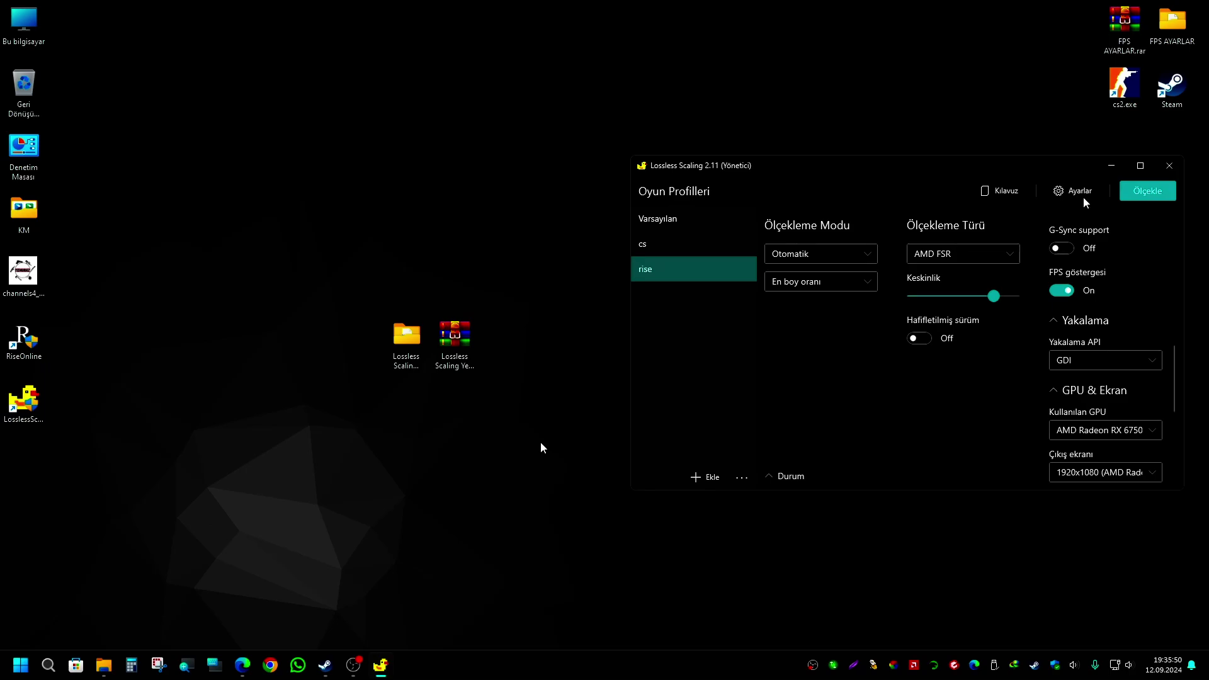
{"action": "left_click", "coordinate": [1150, 198]}
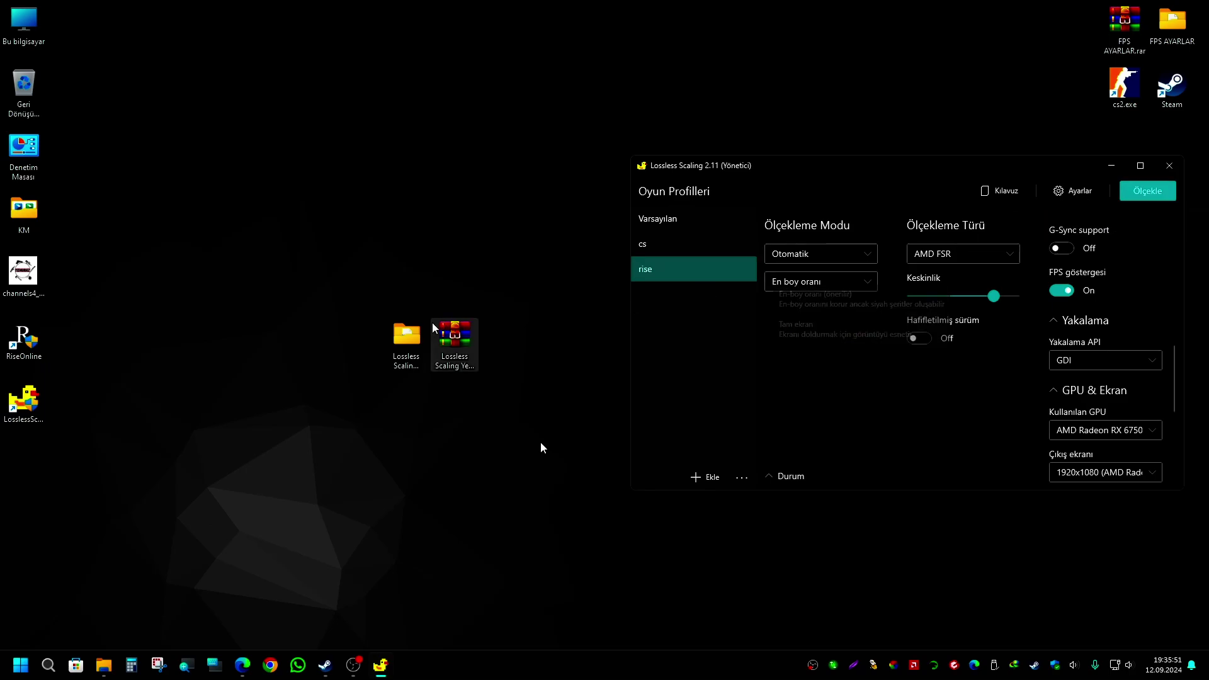
{"action": "double_click", "coordinate": [28, 350]}
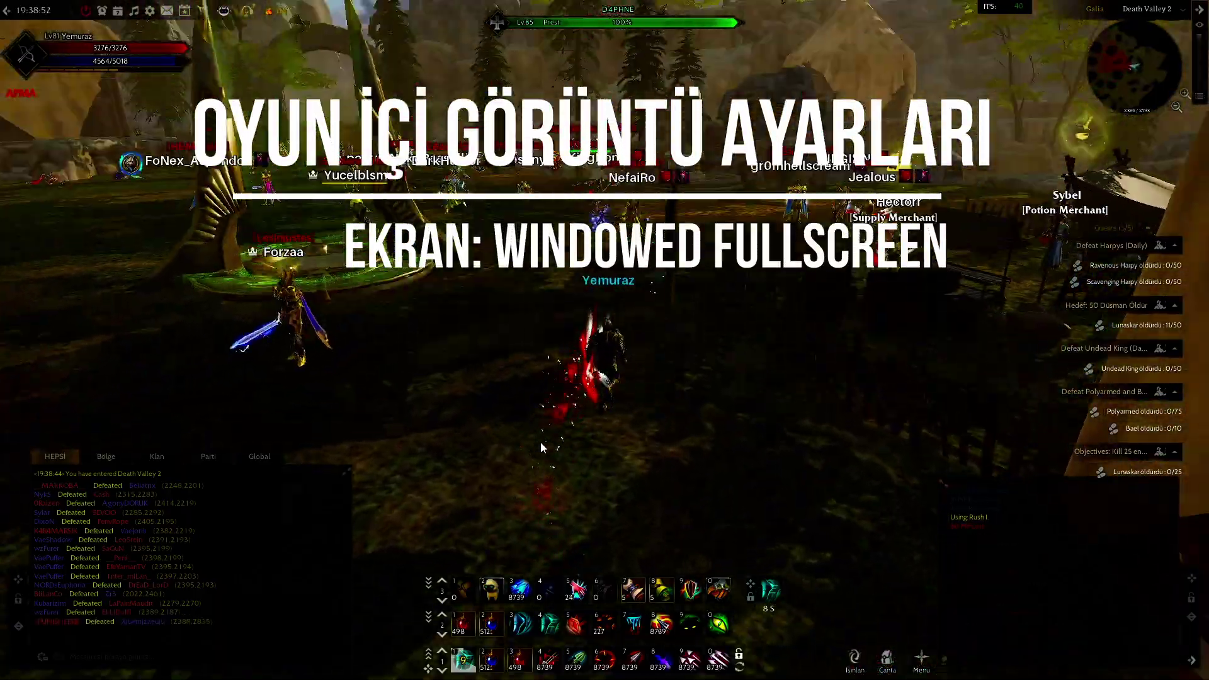
Move the character around in-game, then open Rise Online's Video Settings from the top HUD bar
{"action": "key", "text": "a"}
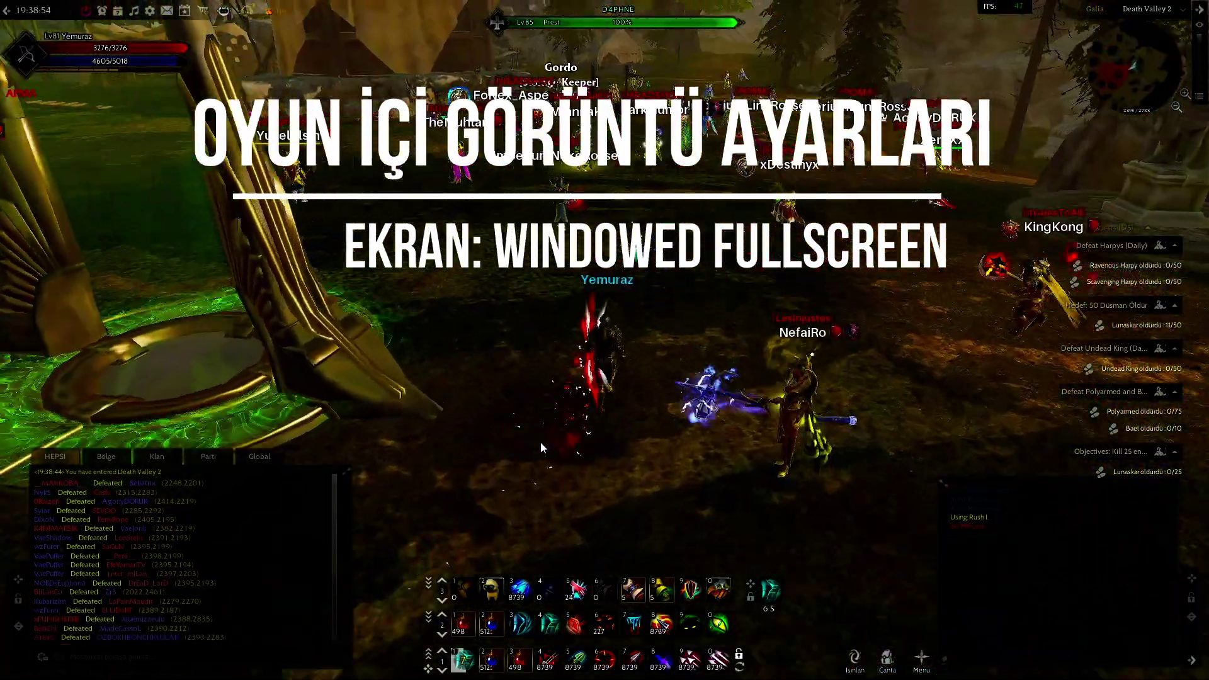
{"action": "key", "text": "d"}
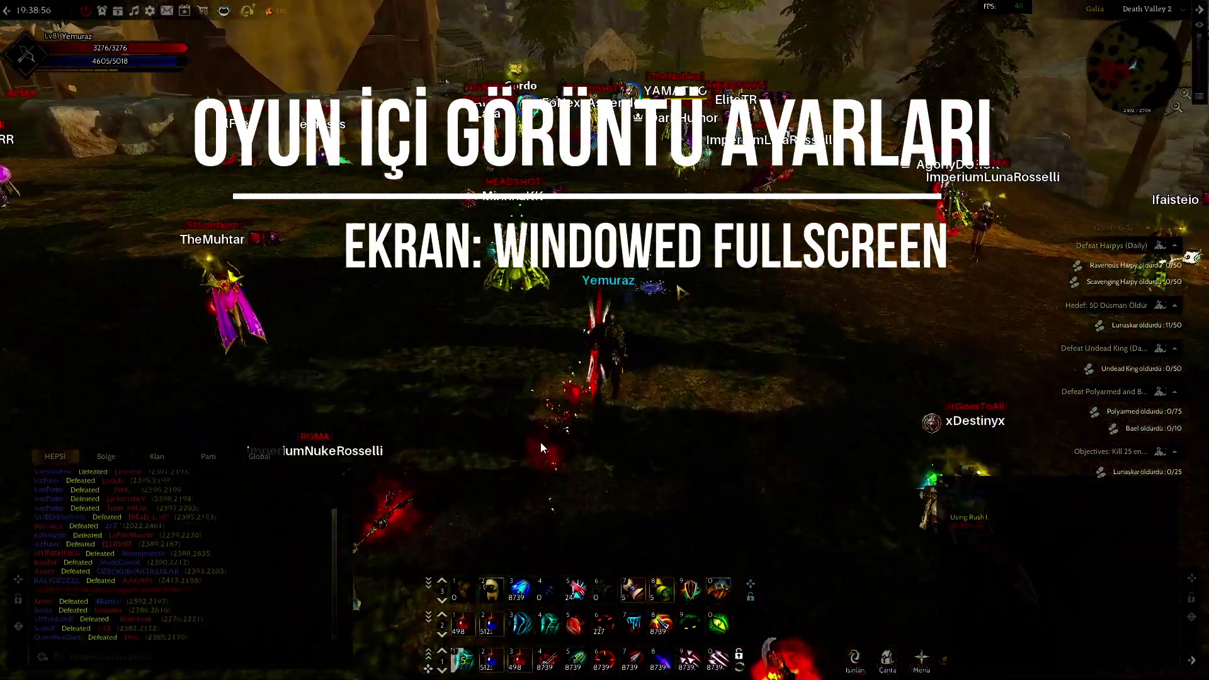
{"action": "key", "text": "d"}
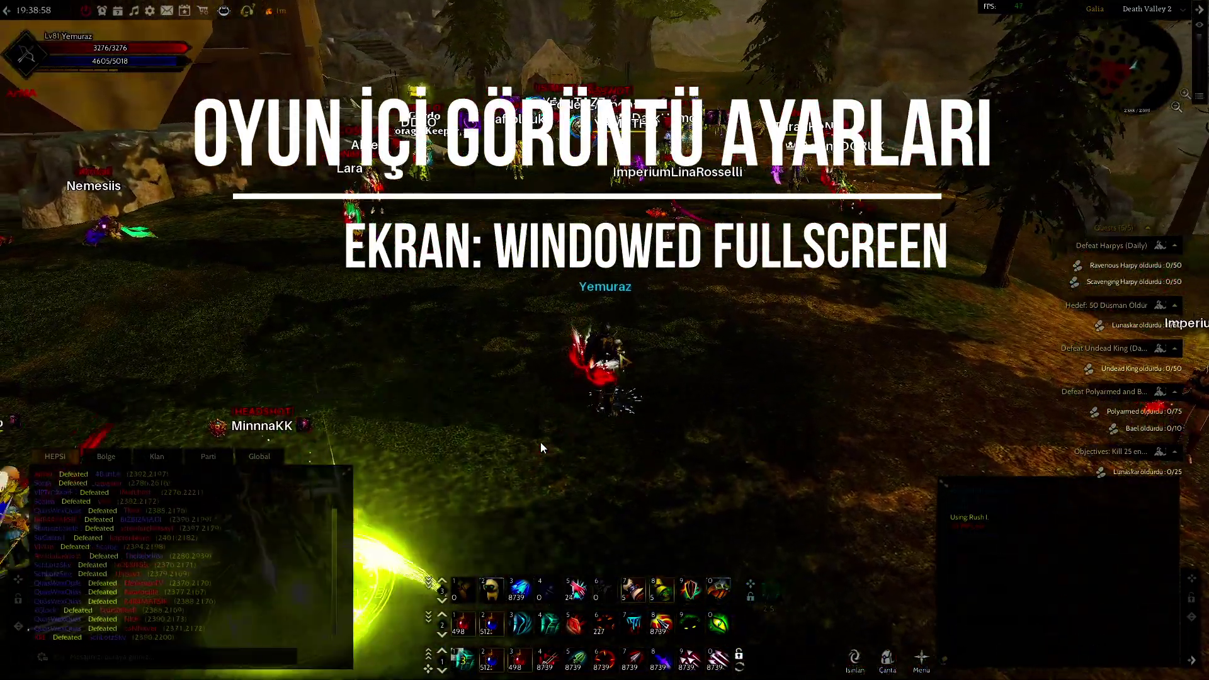
{"action": "key", "text": "d"}
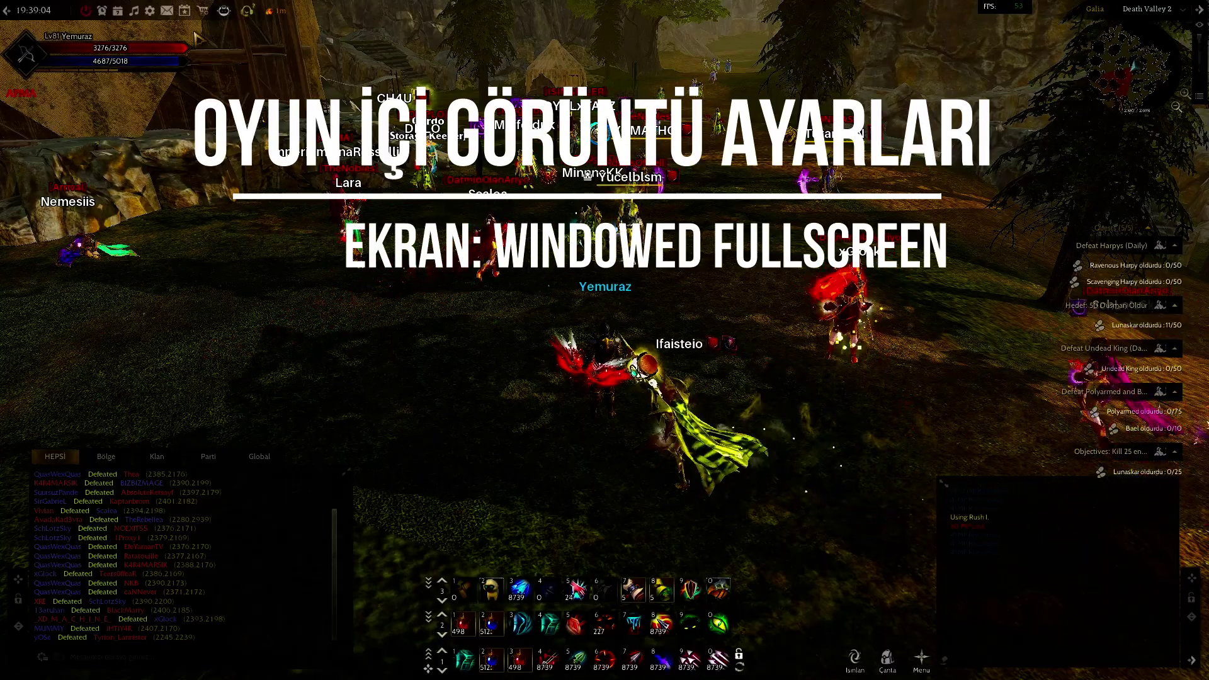
{"action": "left_click", "coordinate": [150, 10]}
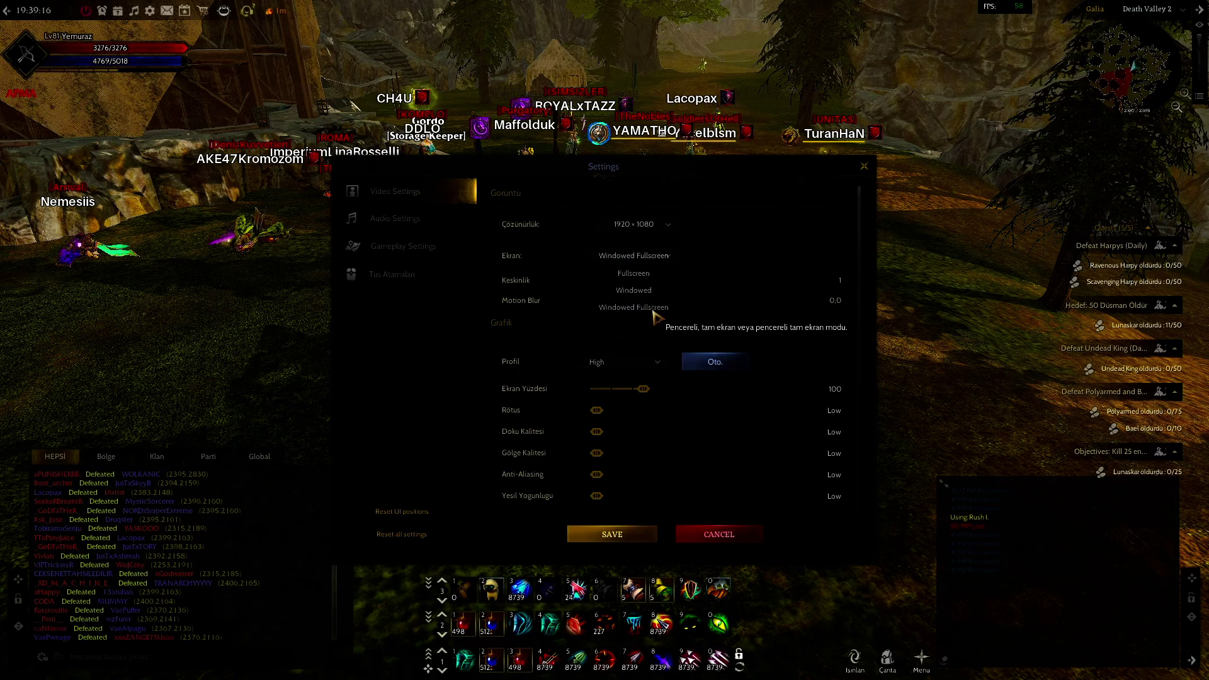
Keep the screen mode on Windowed Fullscreen and raise the FPS limit to UNLIMITED
{"action": "left_click", "coordinate": [670, 260]}
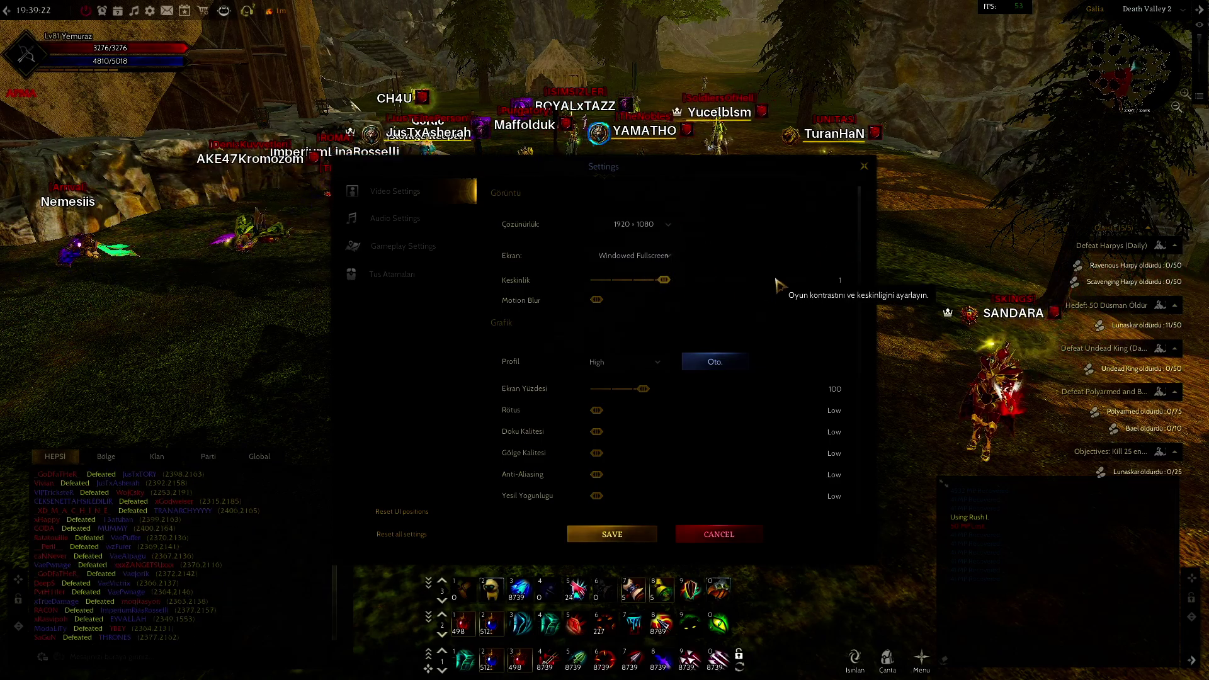
{"action": "scroll", "coordinate": [793, 277], "scroll_direction": "down", "scroll_amount": 5}
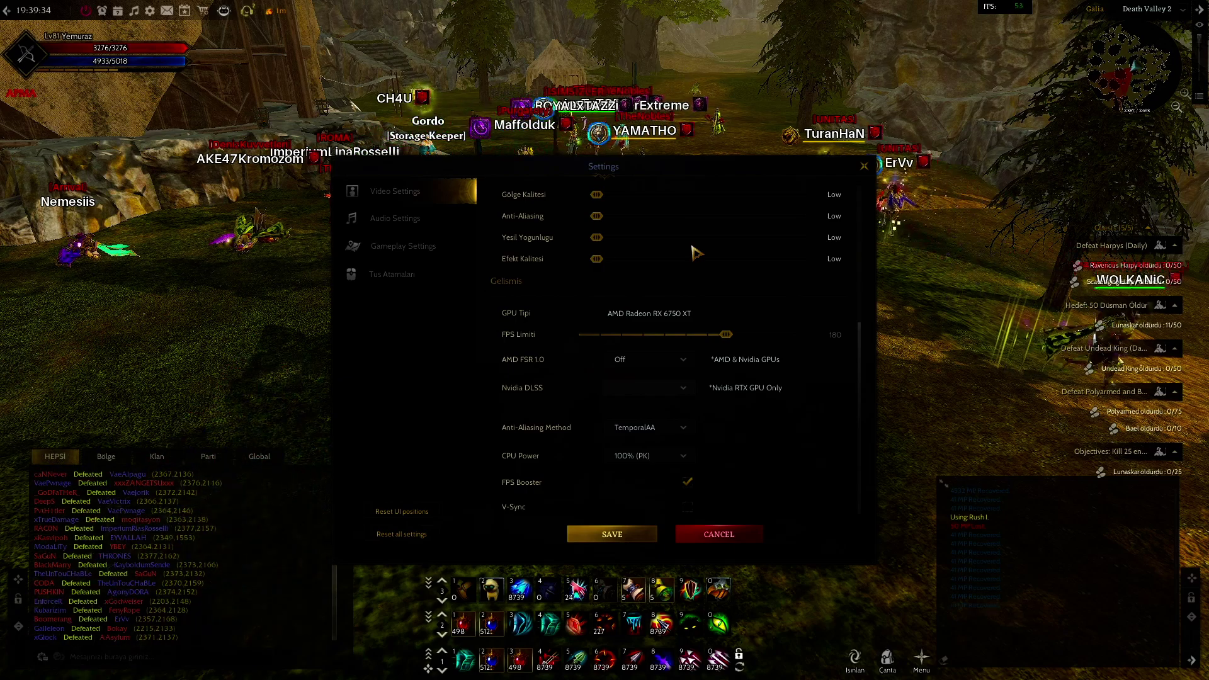
{"action": "left_click", "coordinate": [729, 340]}
{"action": "left_click", "coordinate": [553, 399]}
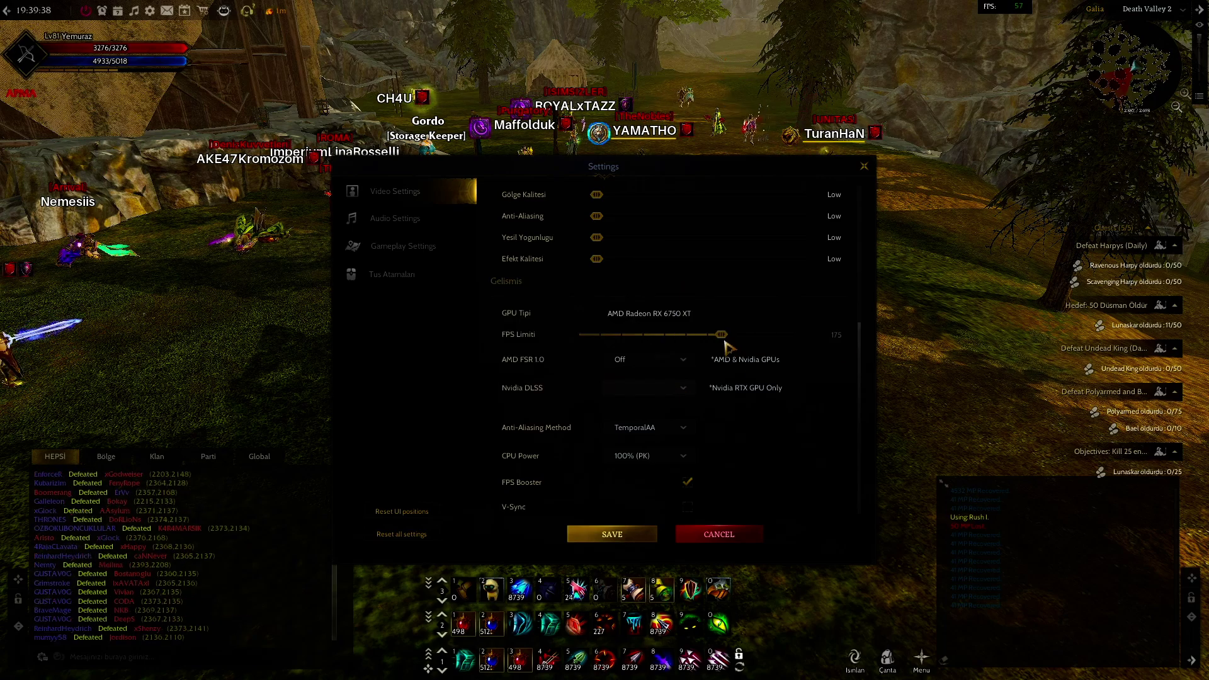
{"action": "left_click_drag", "start_coordinate": [726, 335], "coordinate": [786, 335]}
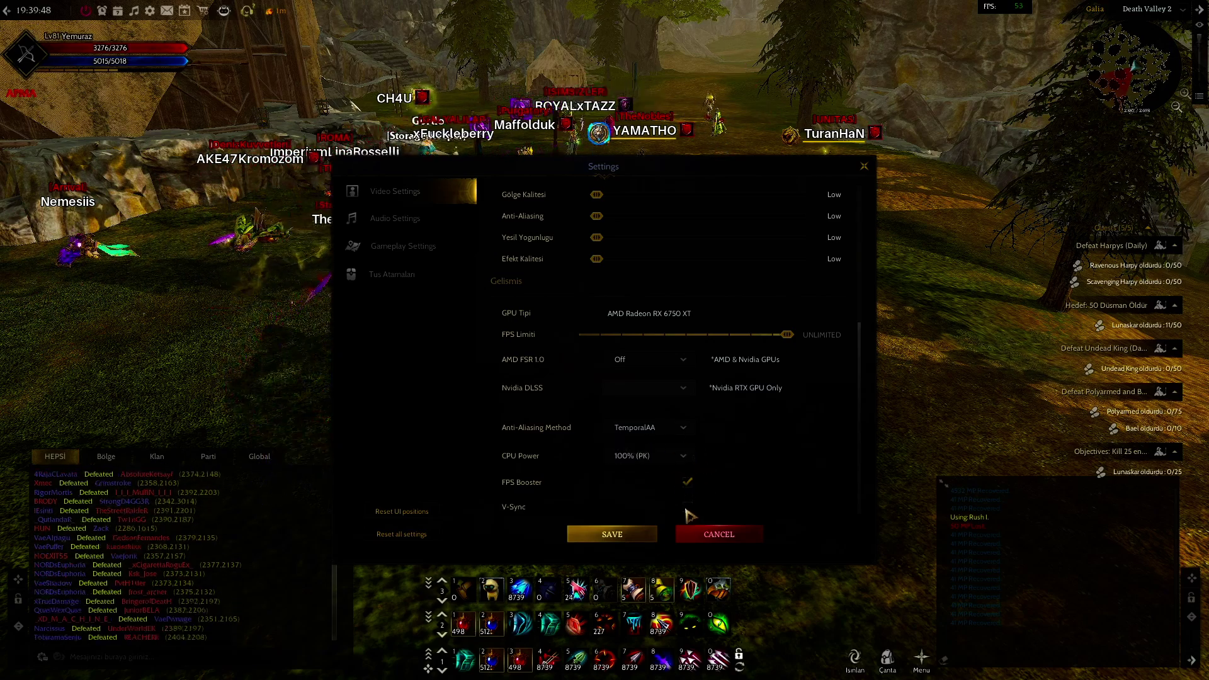
Save the video settings and bring Lossless Scaling back in front of the game
{"action": "left_click", "coordinate": [611, 535]}
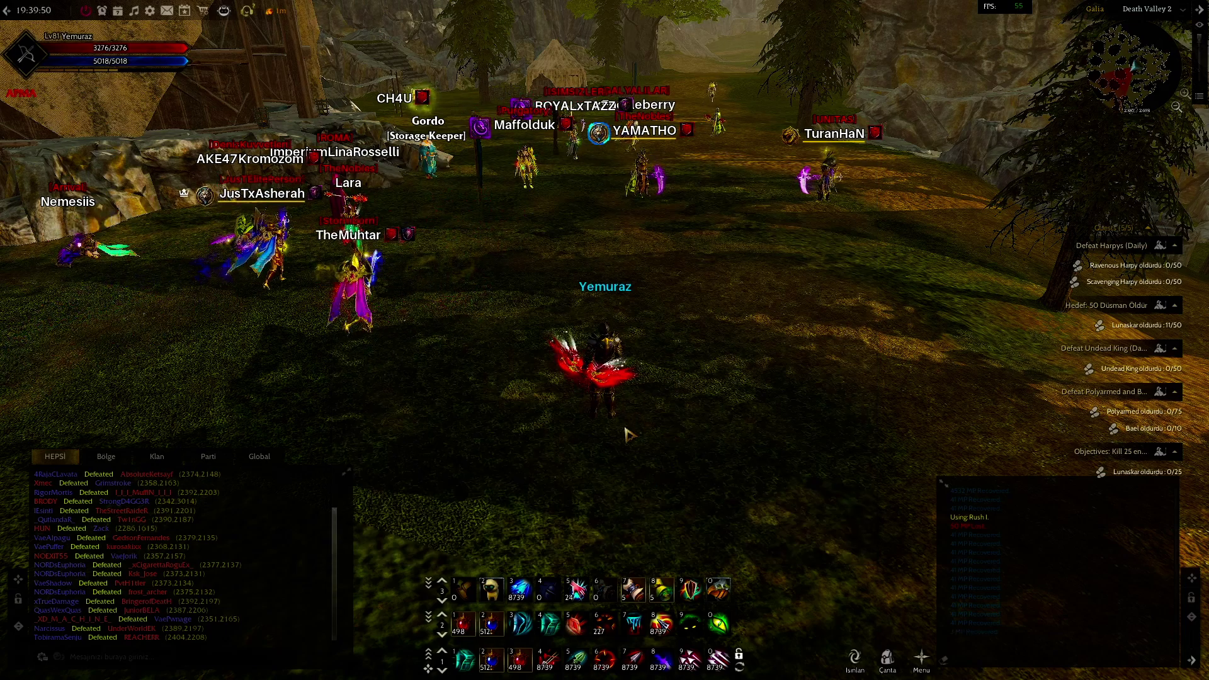
{"action": "key", "text": "super"}
{"action": "left_click", "coordinate": [381, 665]}
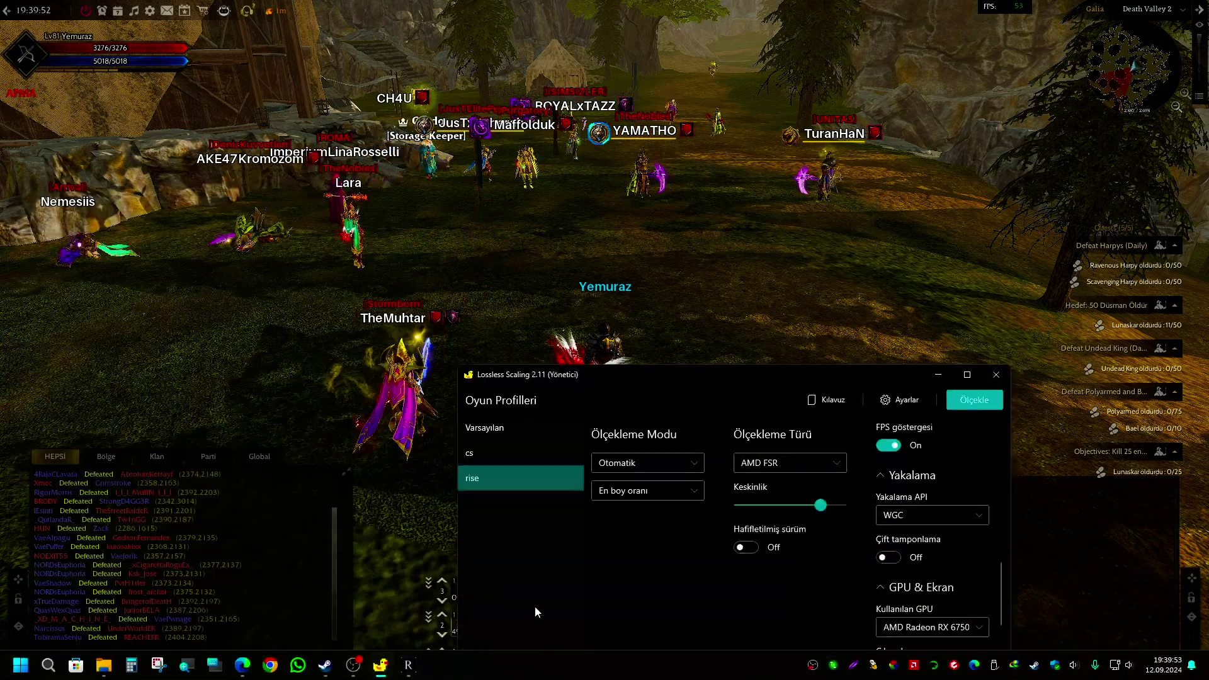